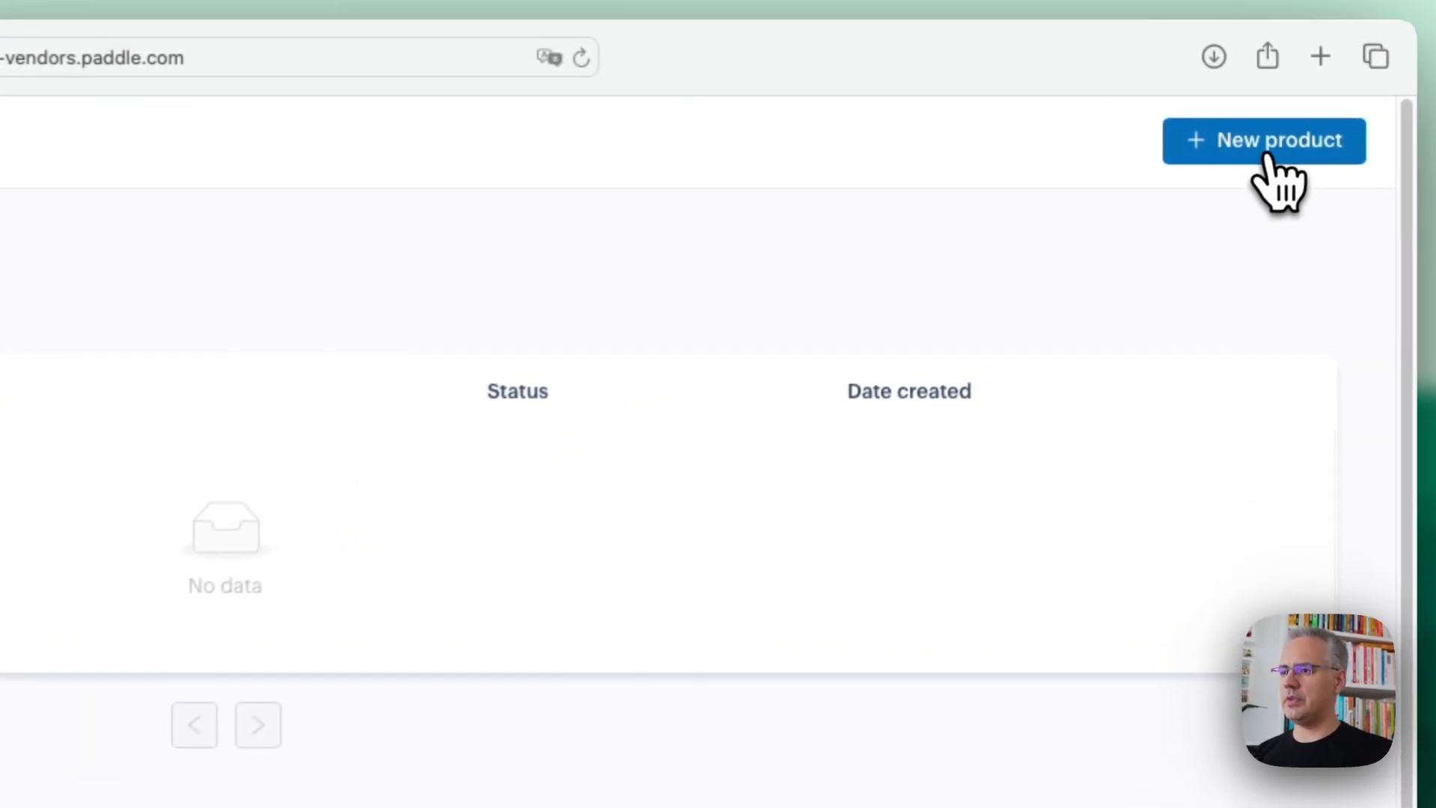
# Create and save a new product named "Simple SaaS" in the catalog
pyautogui.click(1265, 157)
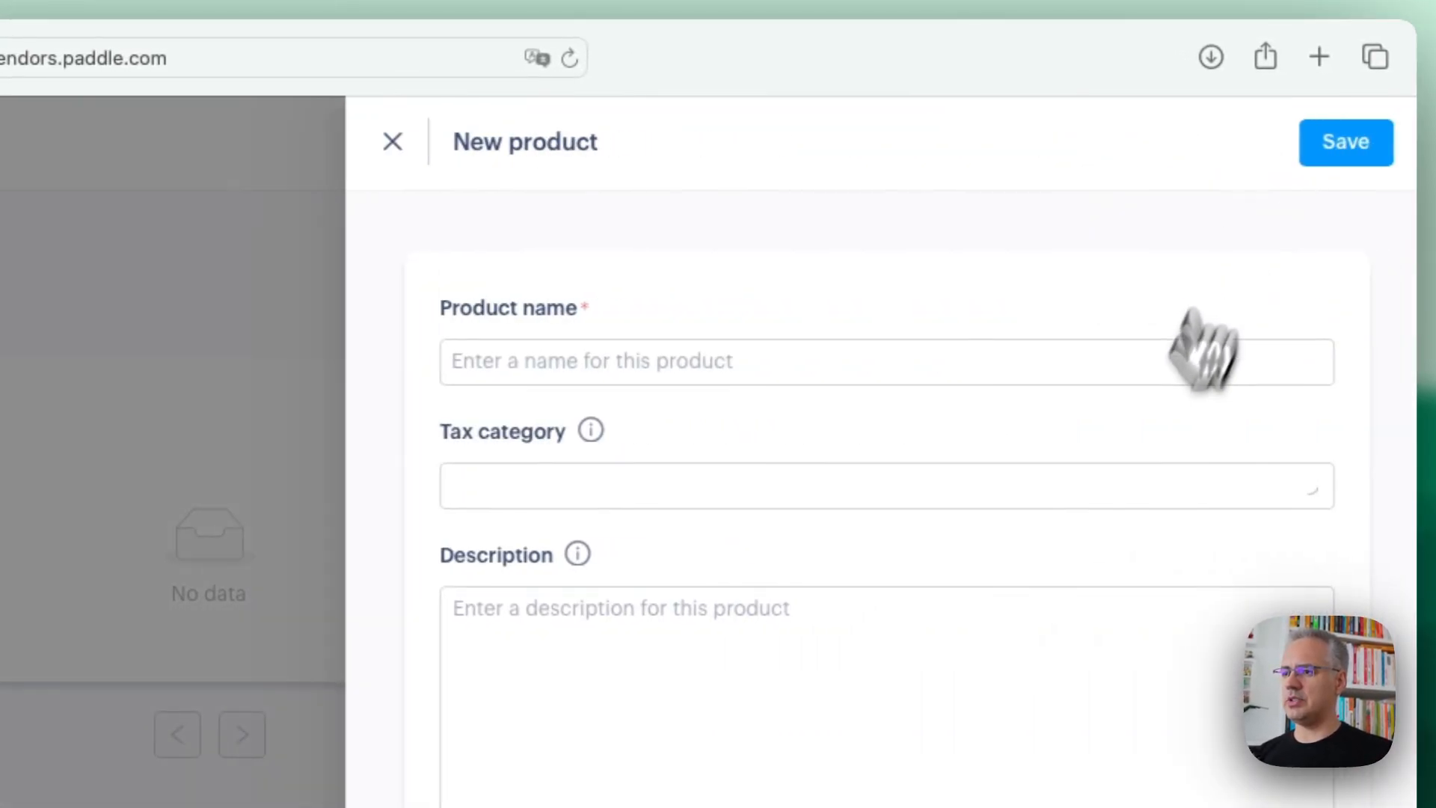
pyautogui.click(583, 372)
pyautogui.write('Simple SaaS')
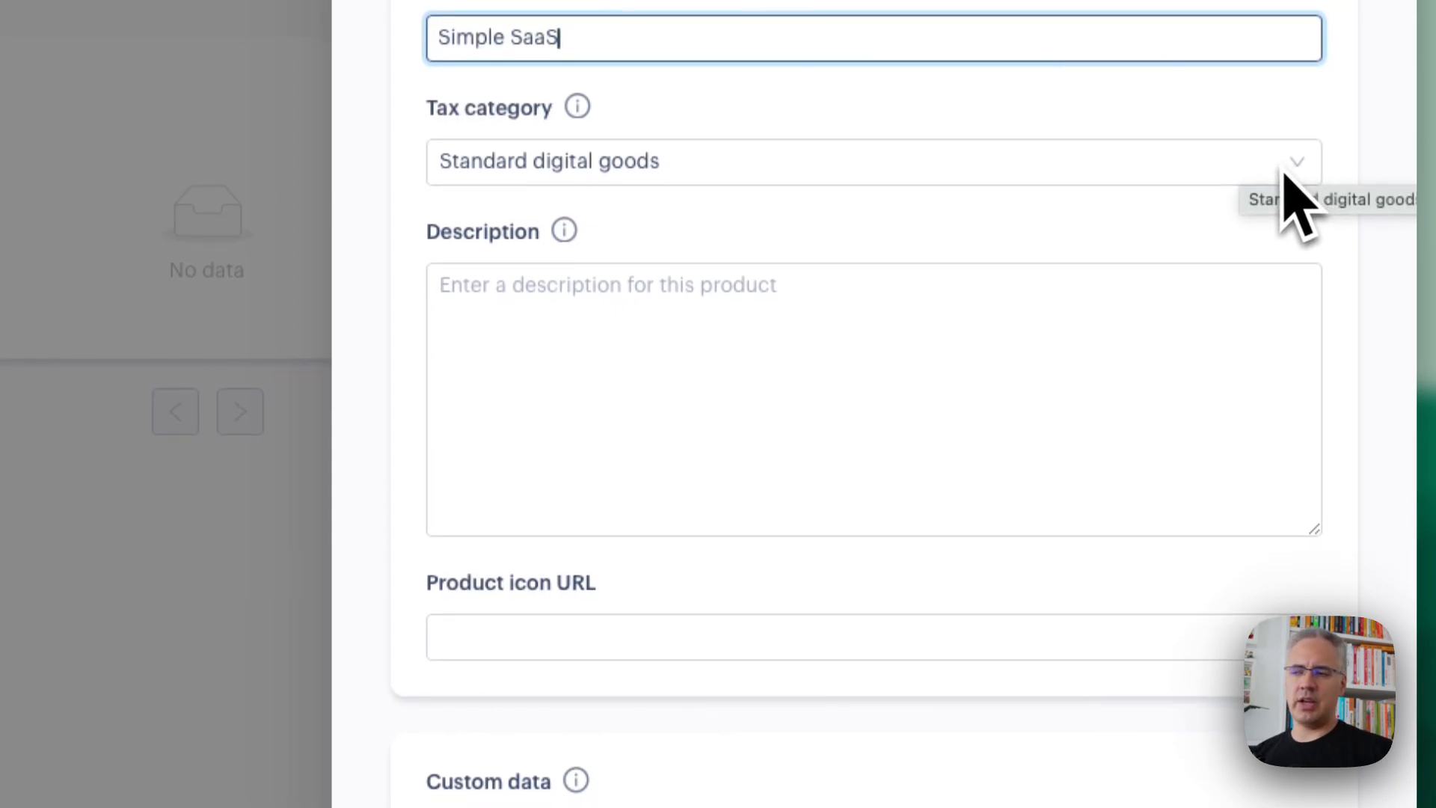
pyautogui.click(778, 357)
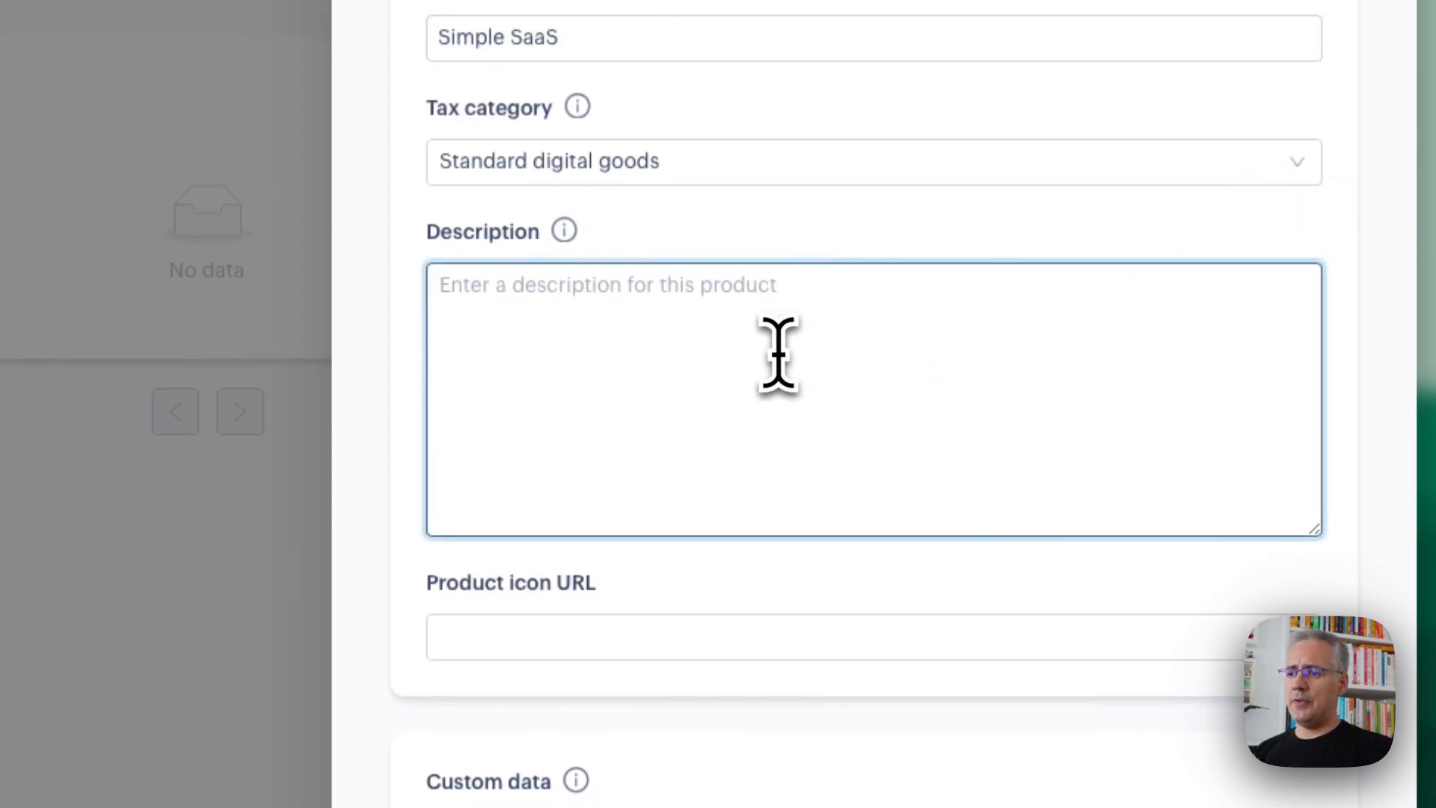
pyautogui.click(635, 644)
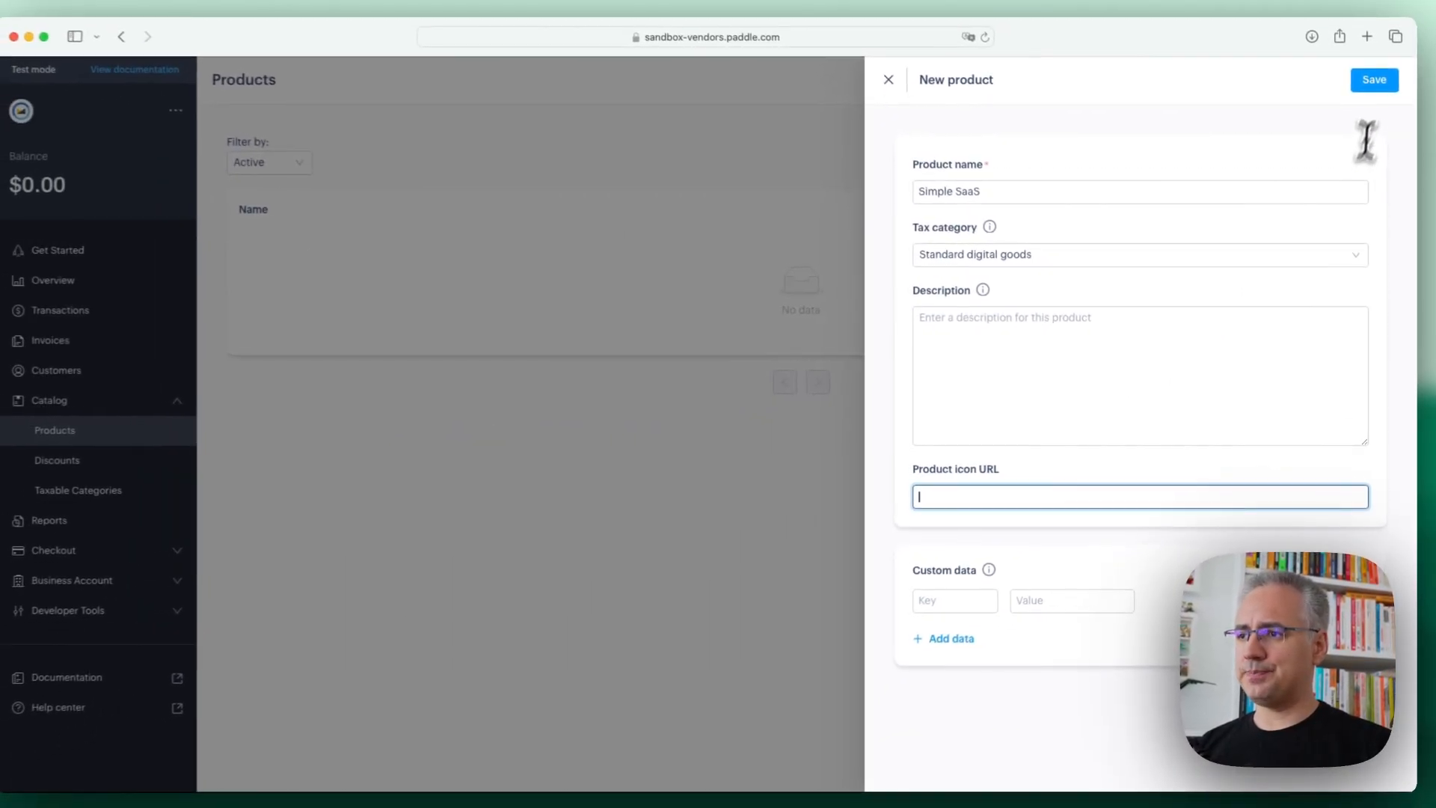
pyautogui.click(1372, 86)
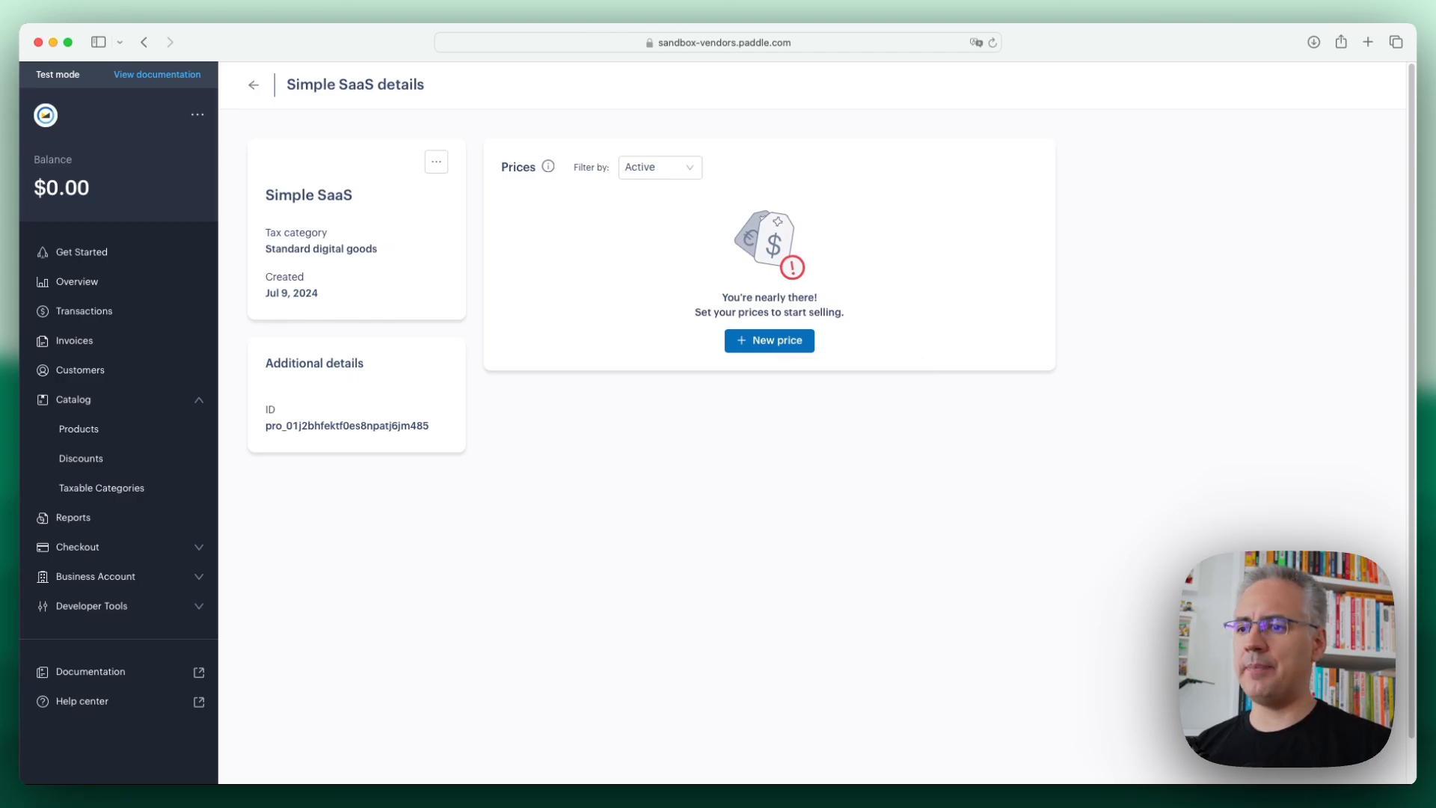
# Start a new price for Simple SaaS with a base price of 10 USD and the price name "Basic Plan"
pyautogui.click(778, 345)
pyautogui.click(1008, 192)
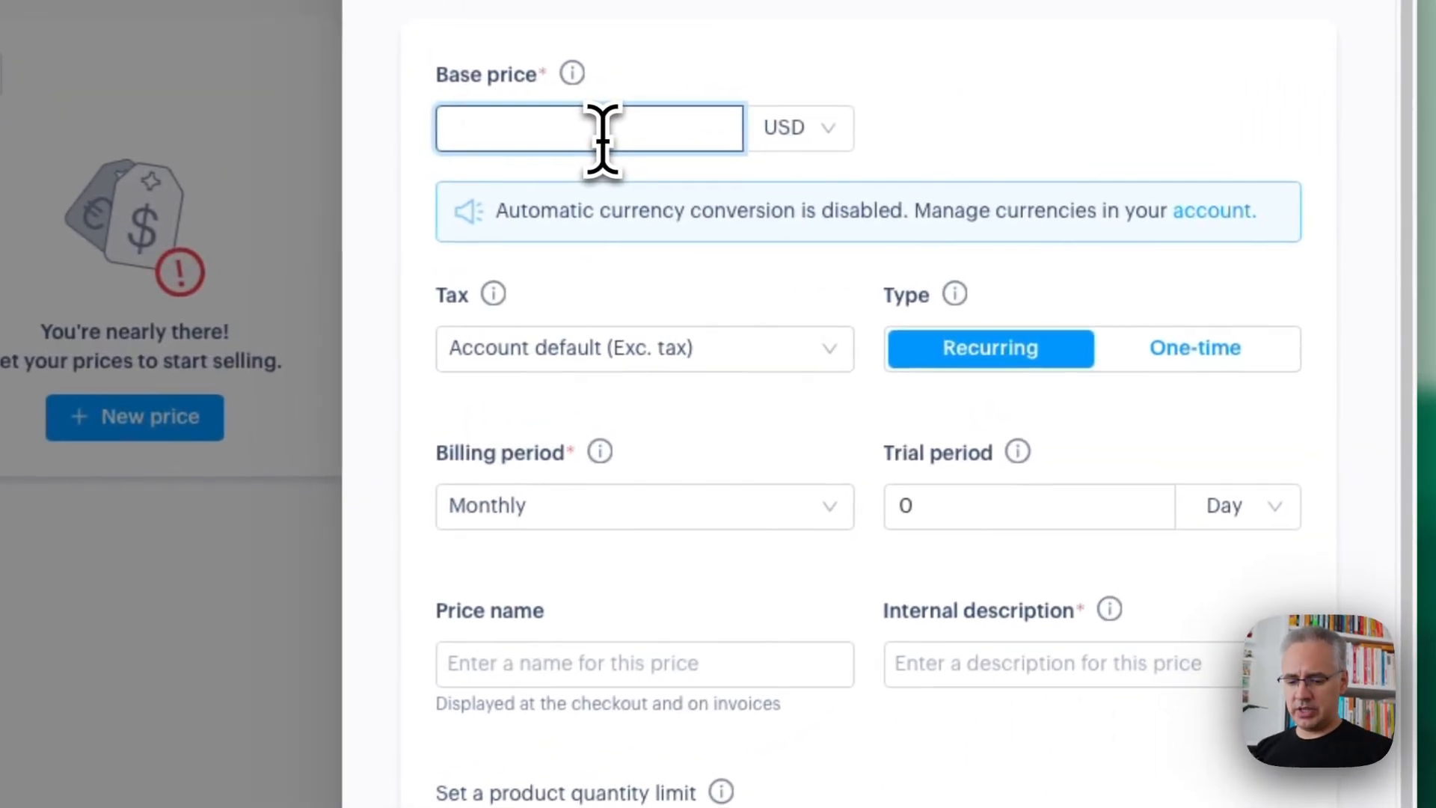
pyautogui.write('10')
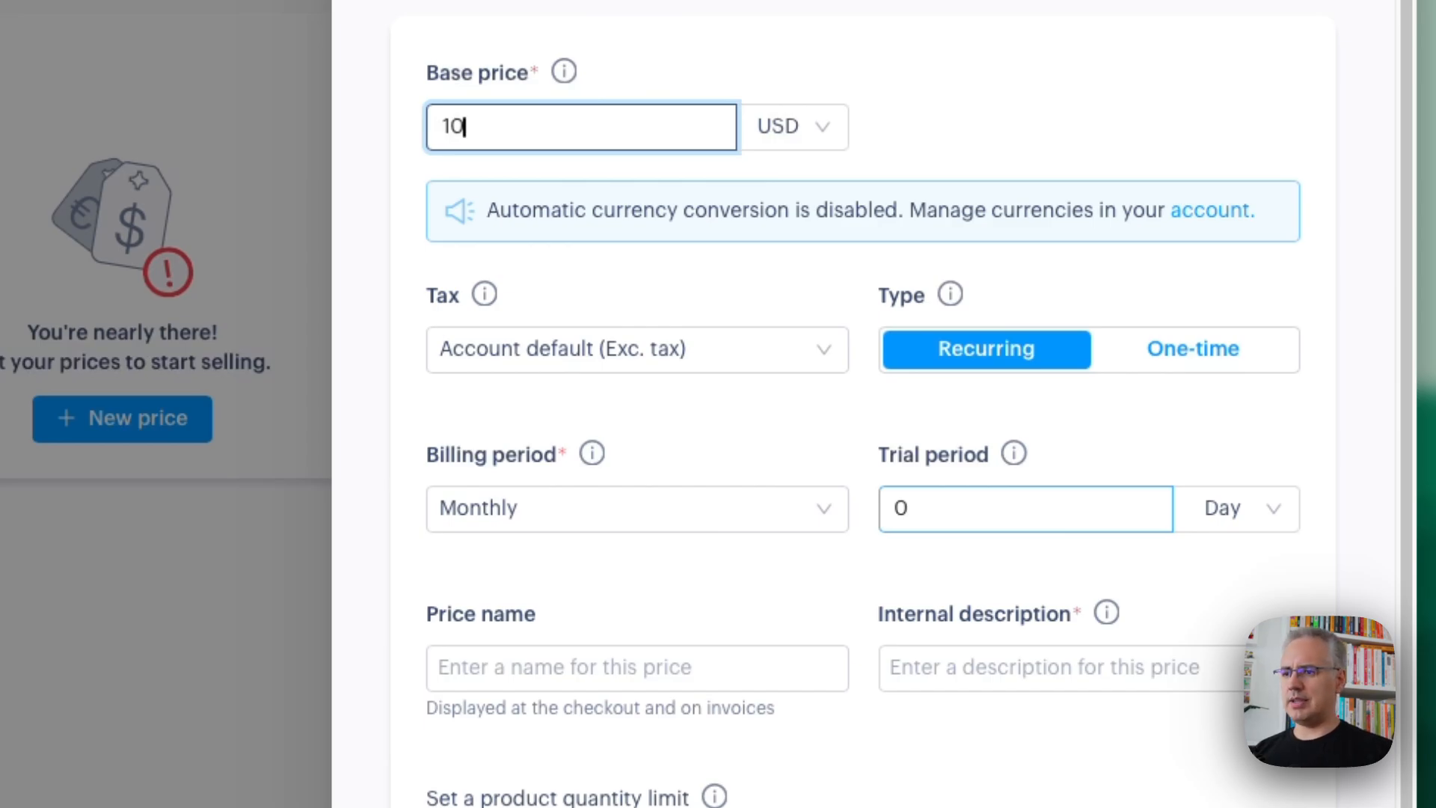
pyautogui.click(673, 668)
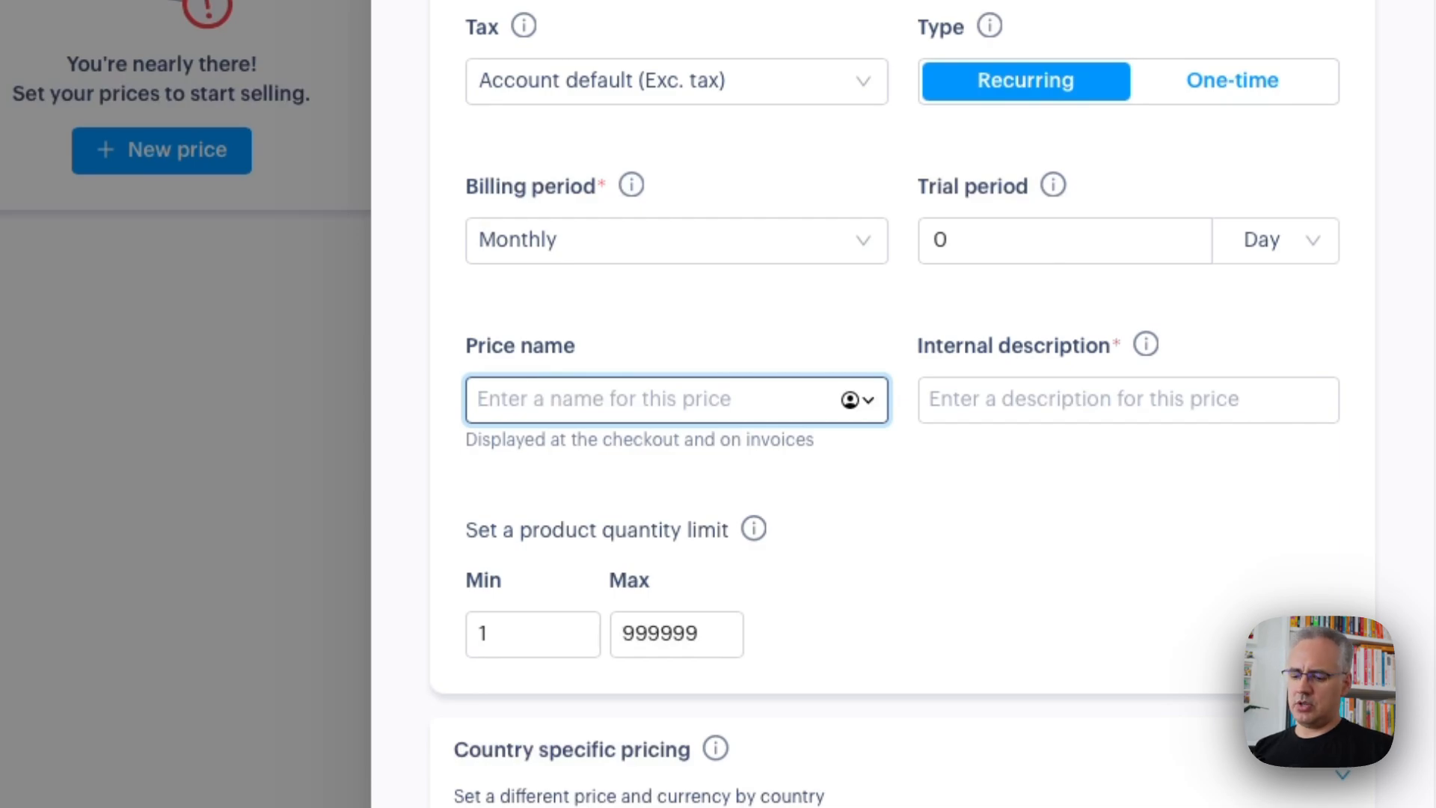
pyautogui.write('Basic Plan')
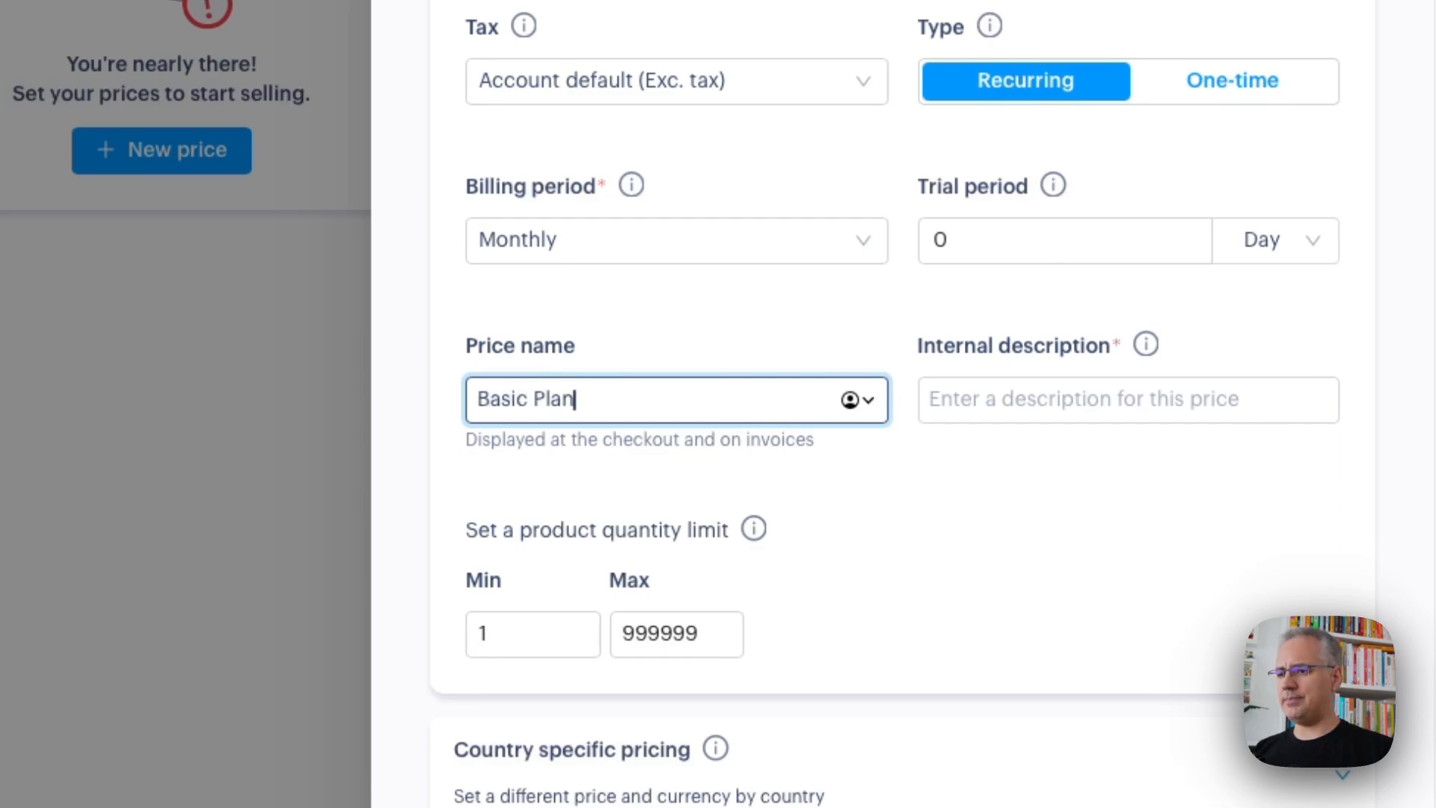
# Enter "basic-2024-1" as the internal description of the Basic Plan price
pyautogui.press('Tab')
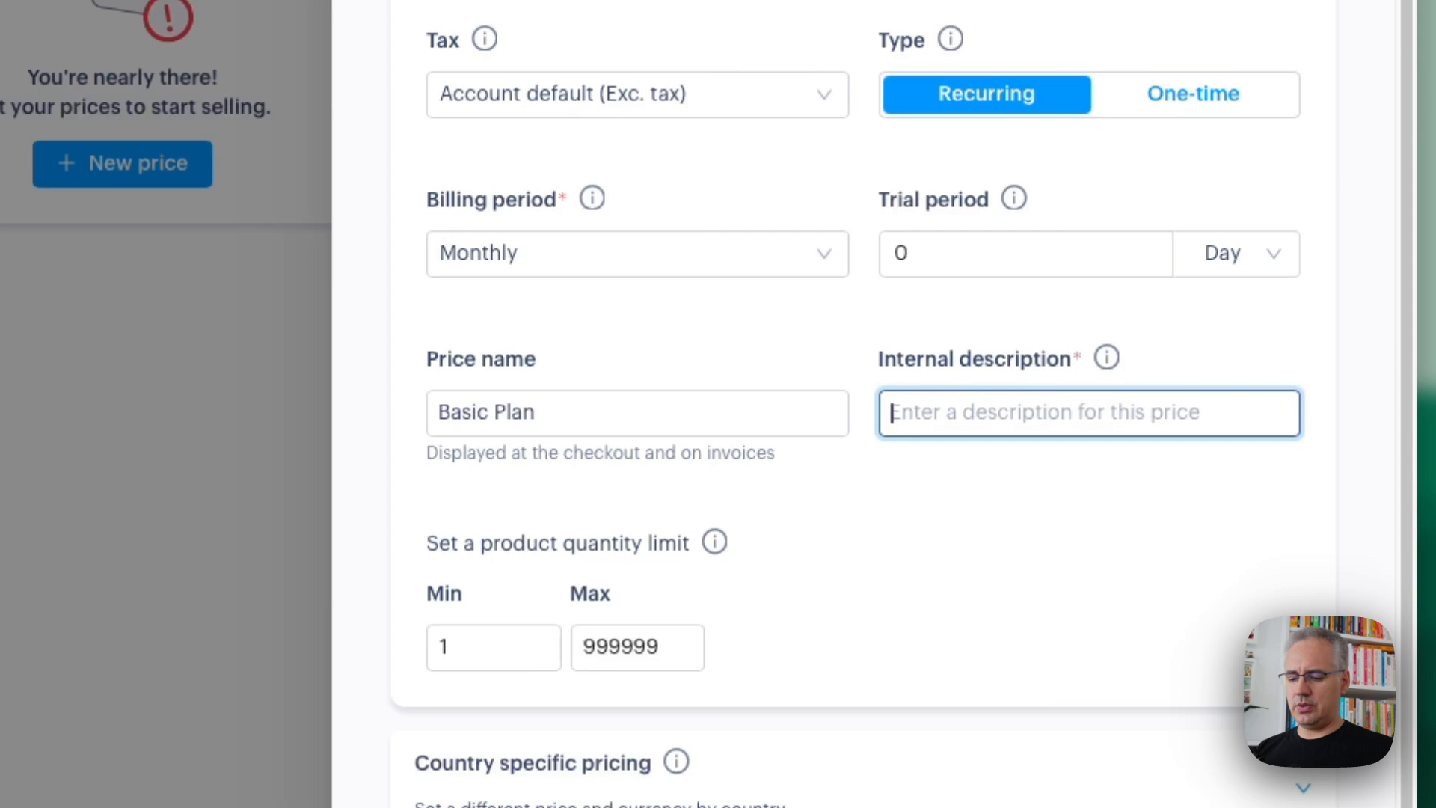
pyautogui.write('bas')
pyautogui.press('BackSpace')
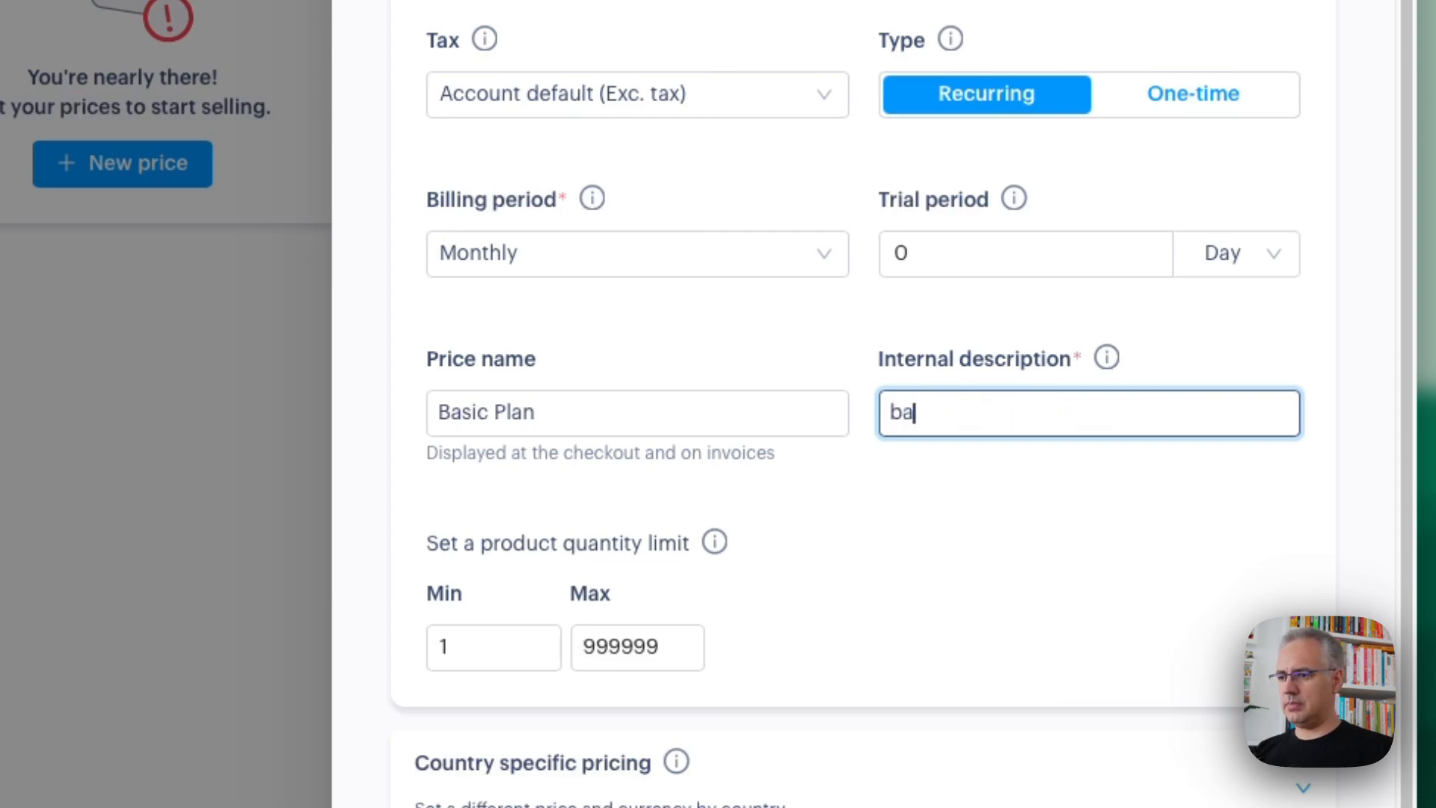
pyautogui.write('sic')
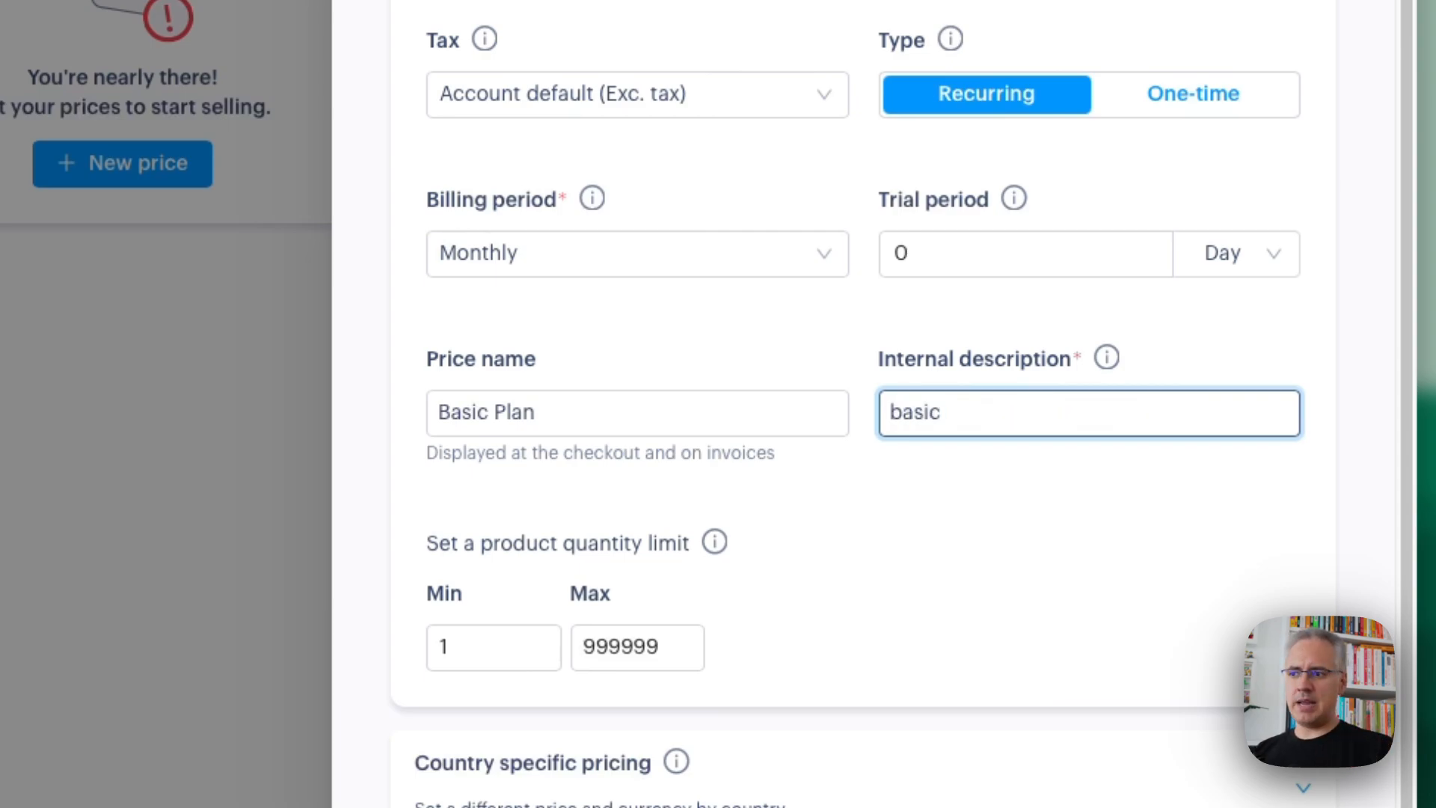
pyautogui.write('-')
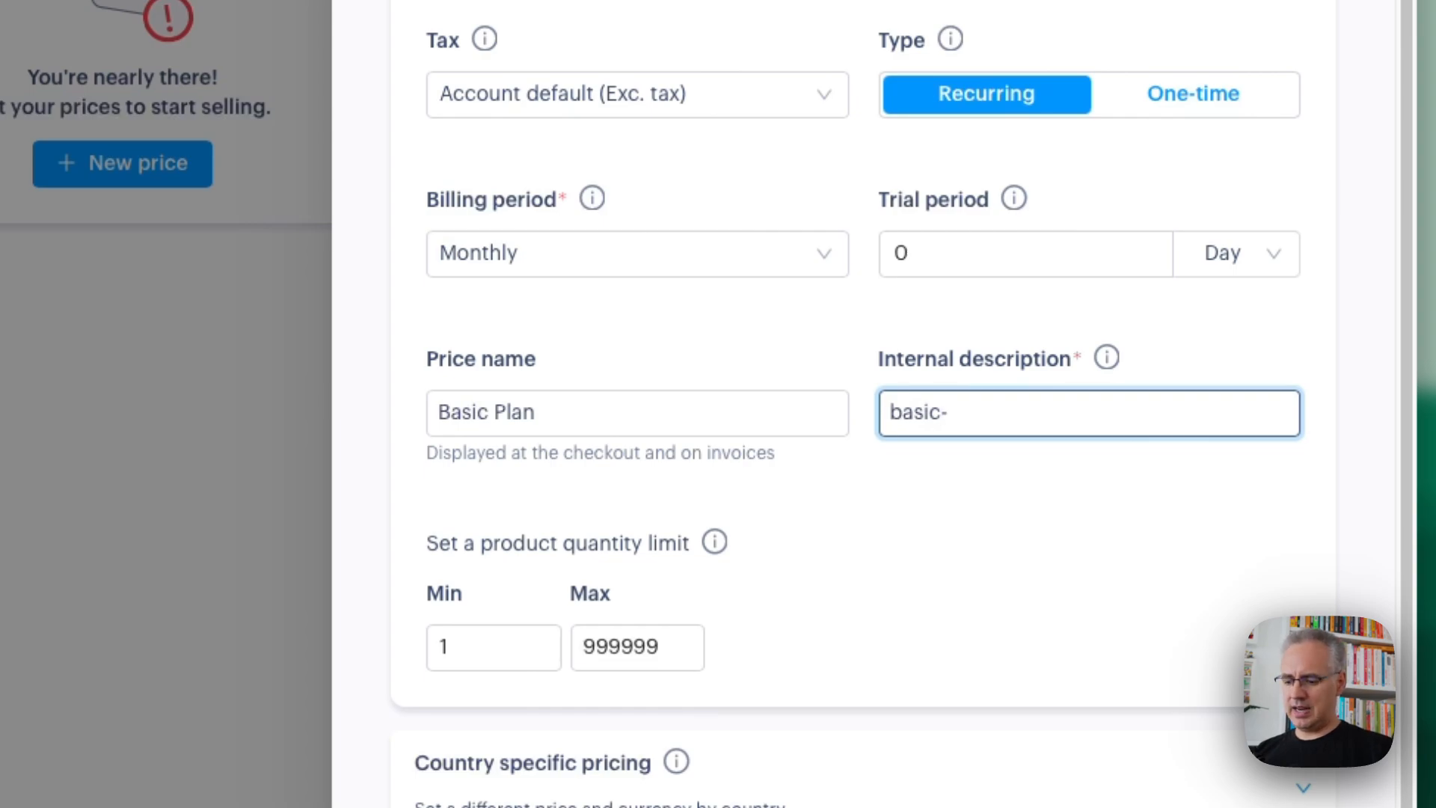
pyautogui.write('2024')
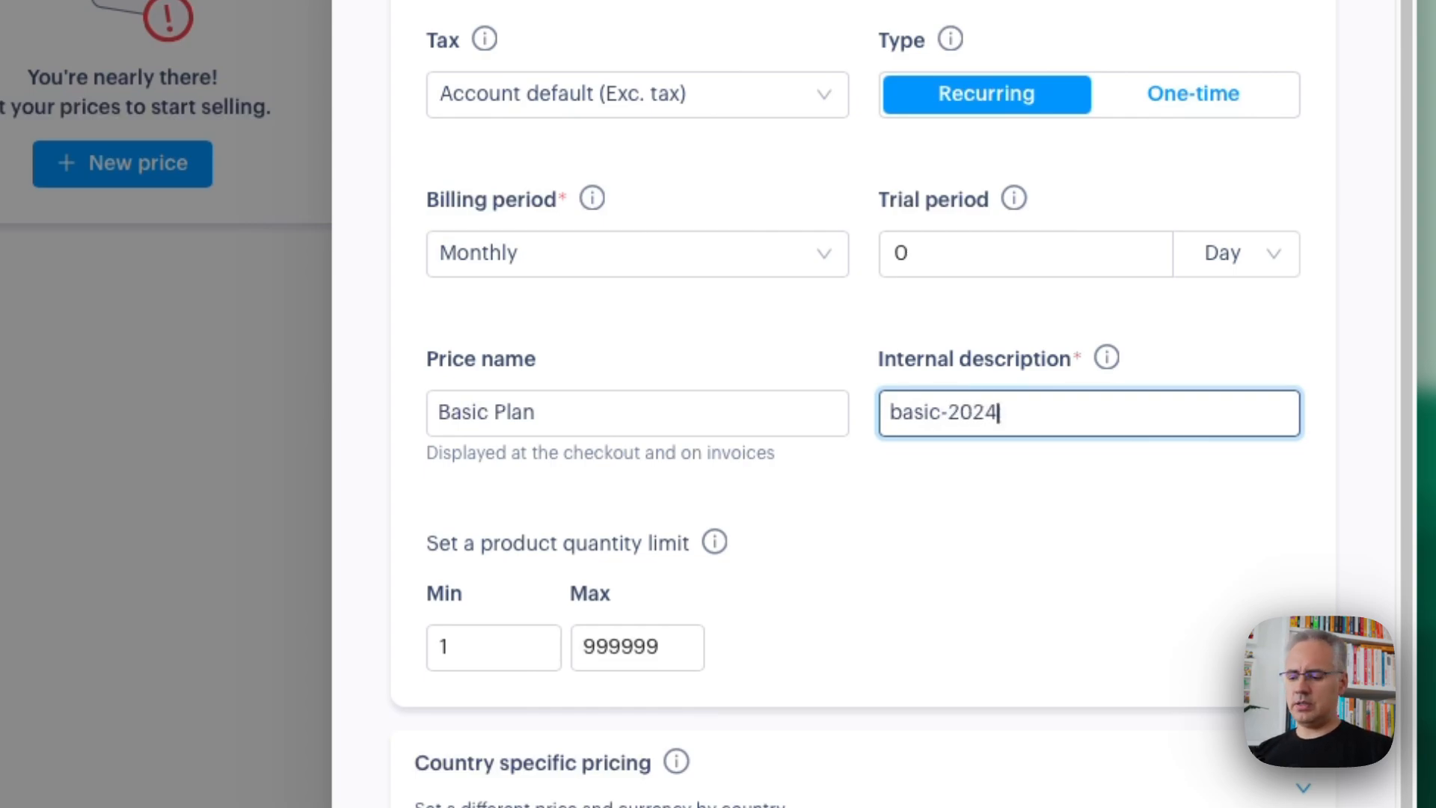
pyautogui.write('-')
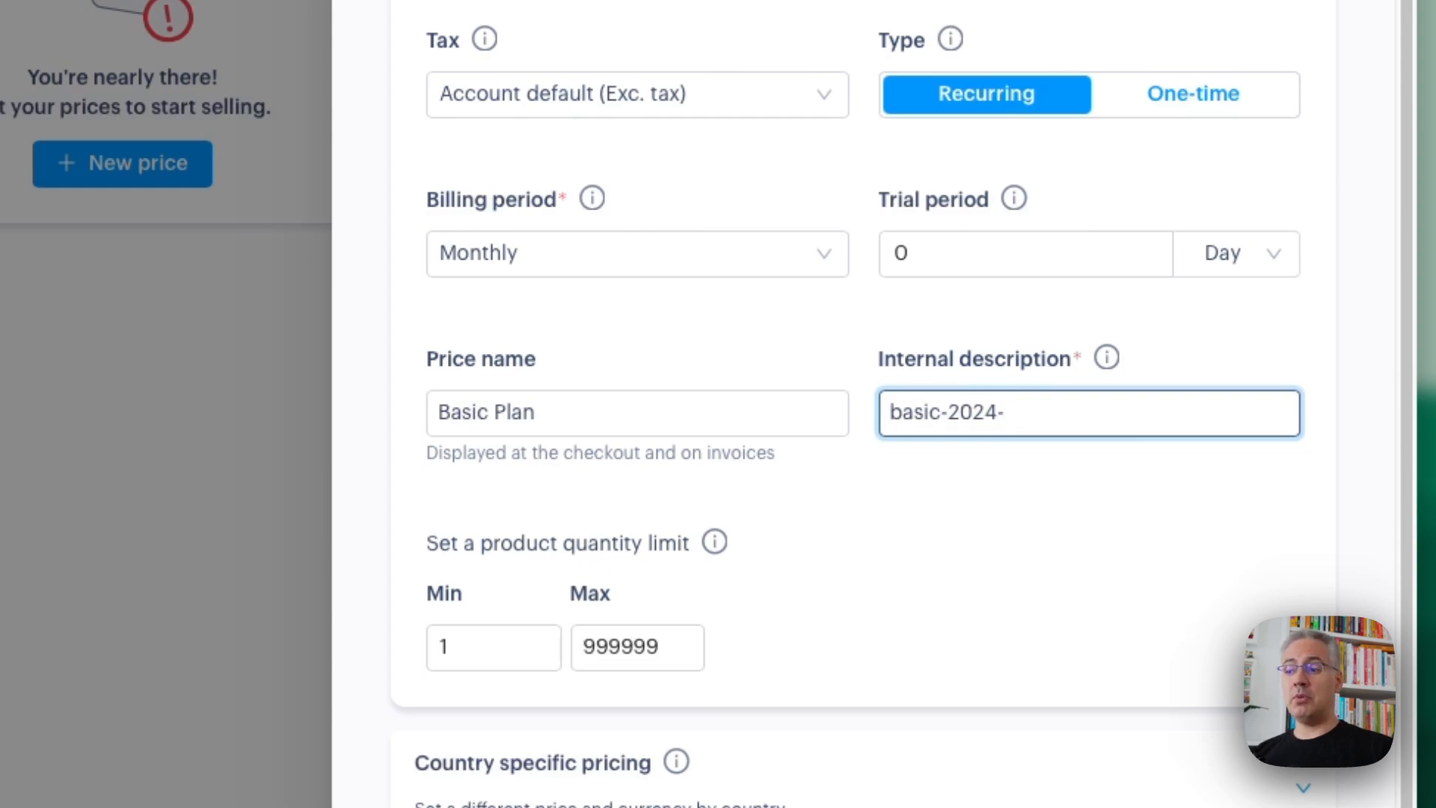
pyautogui.write('1')
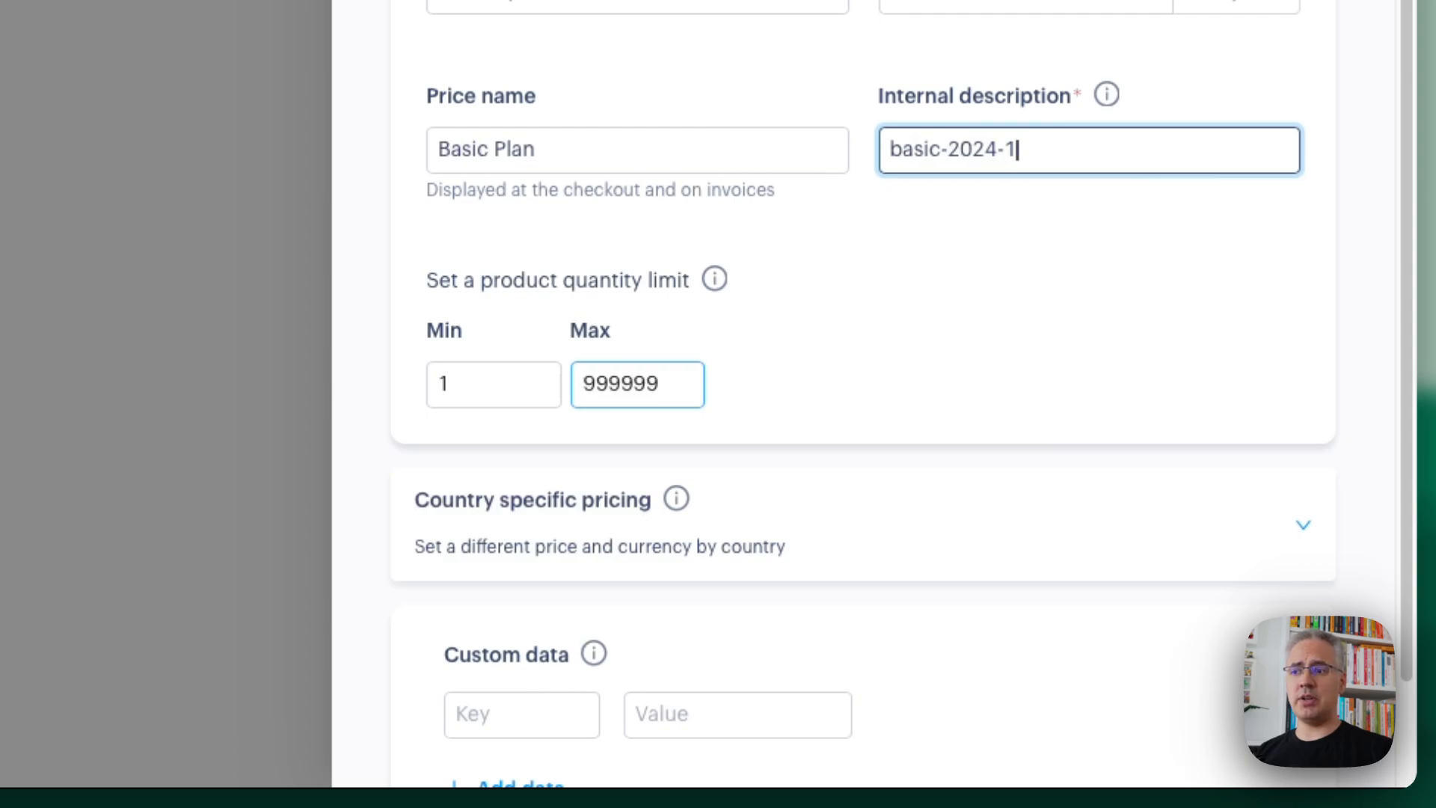
# Limit the Basic Plan's maximum product quantity to 1 and save the price
pyautogui.doubleClick(598, 384)
pyautogui.write('1')
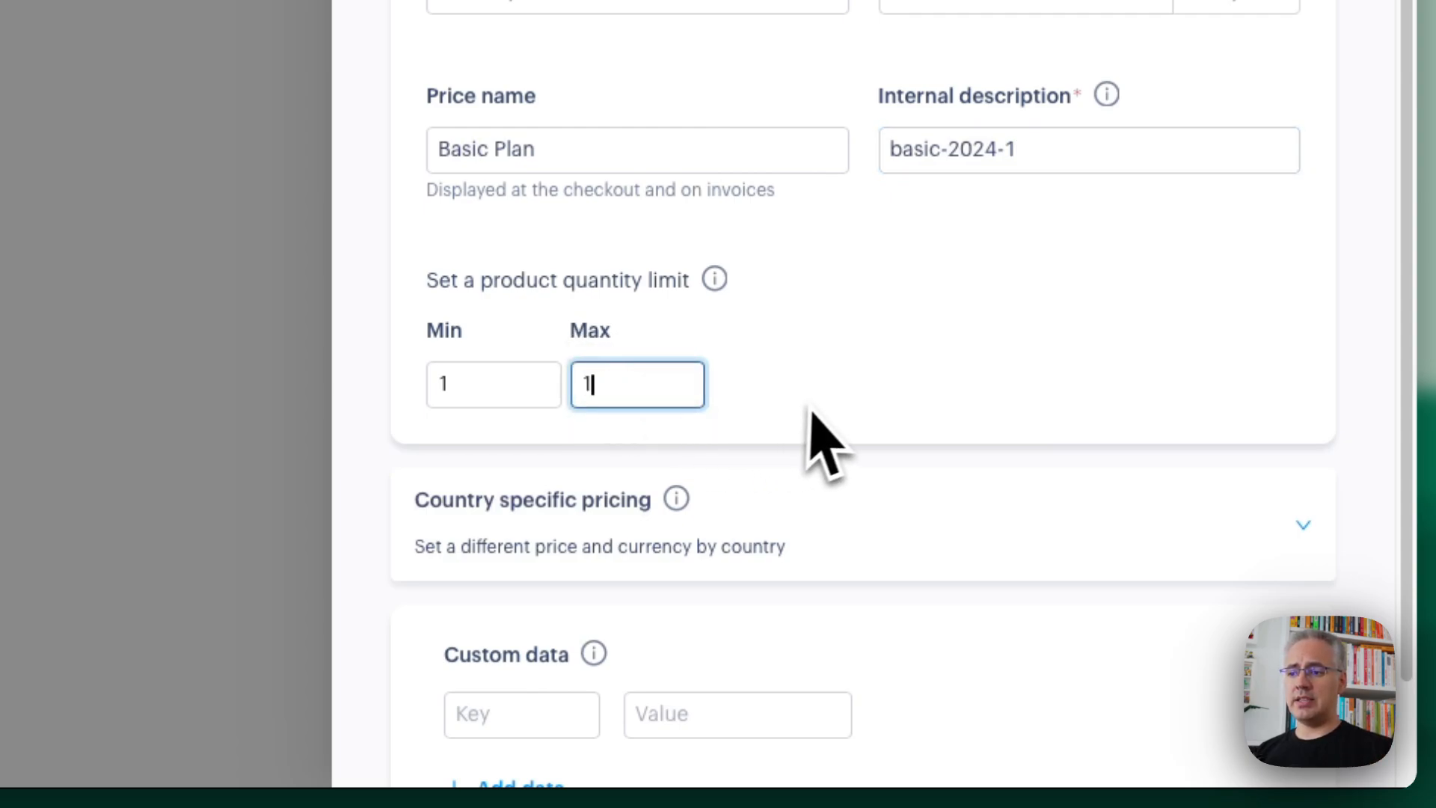
pyautogui.moveTo(688, 385); pyautogui.dragTo(464, 381)
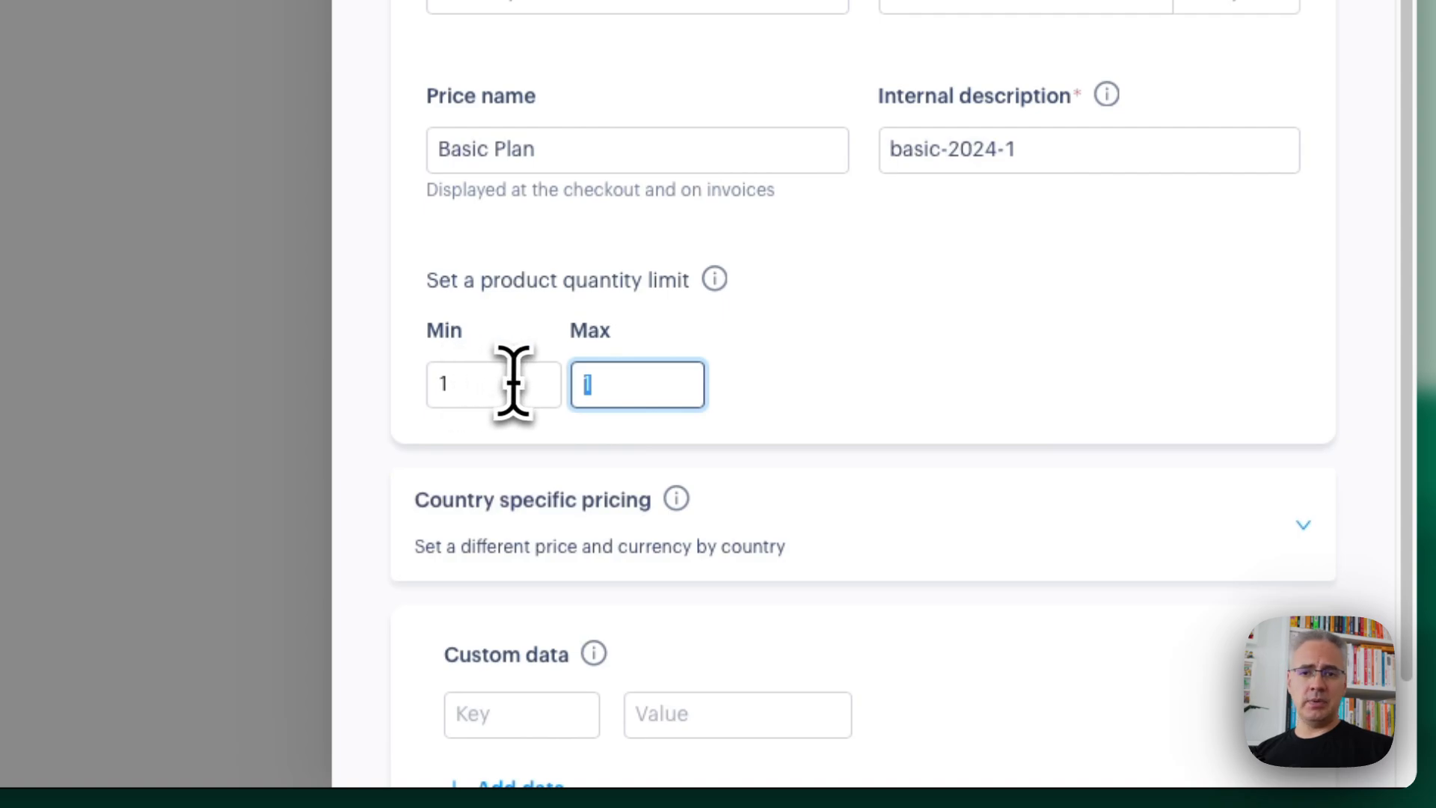
pyautogui.click(822, 389)
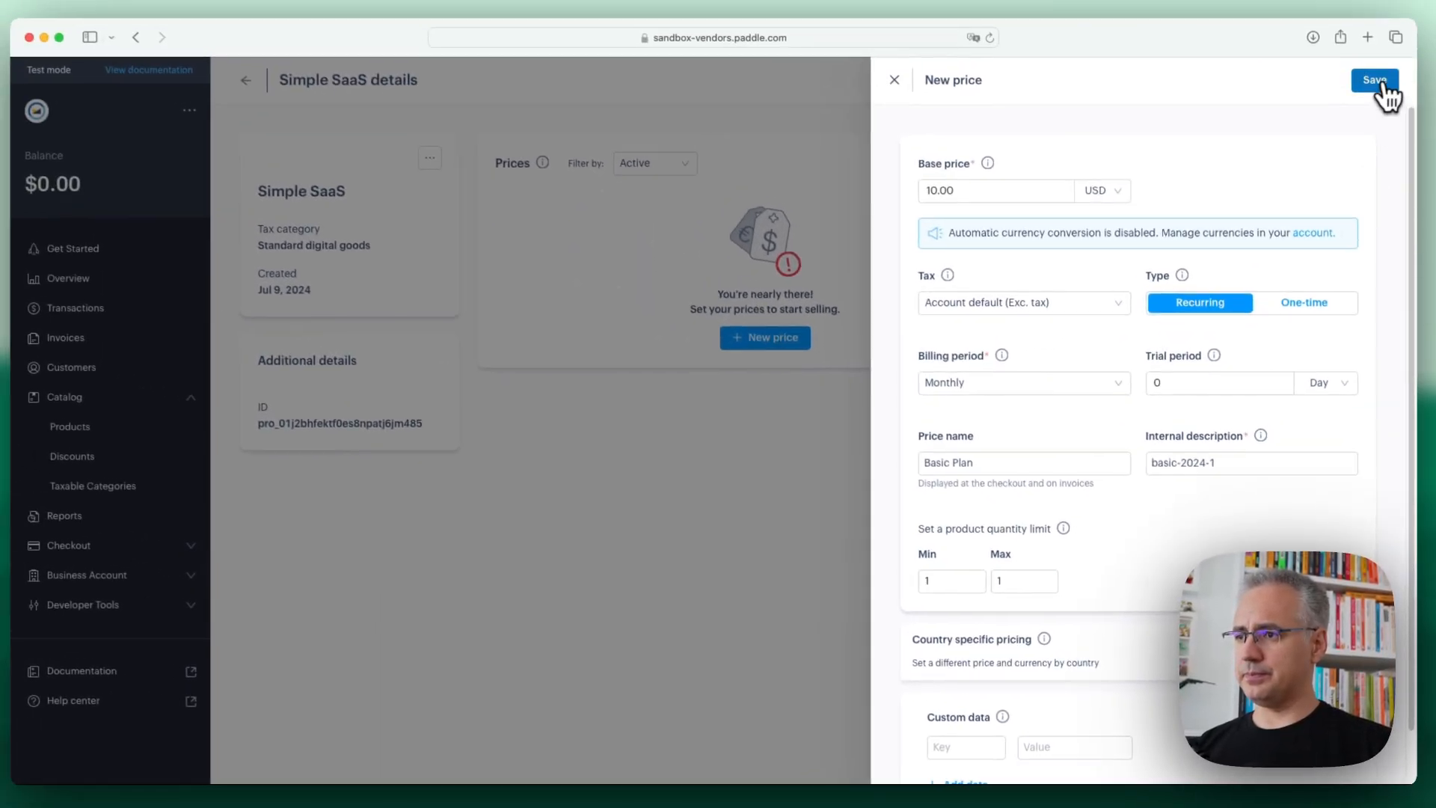
pyautogui.click(1380, 83)
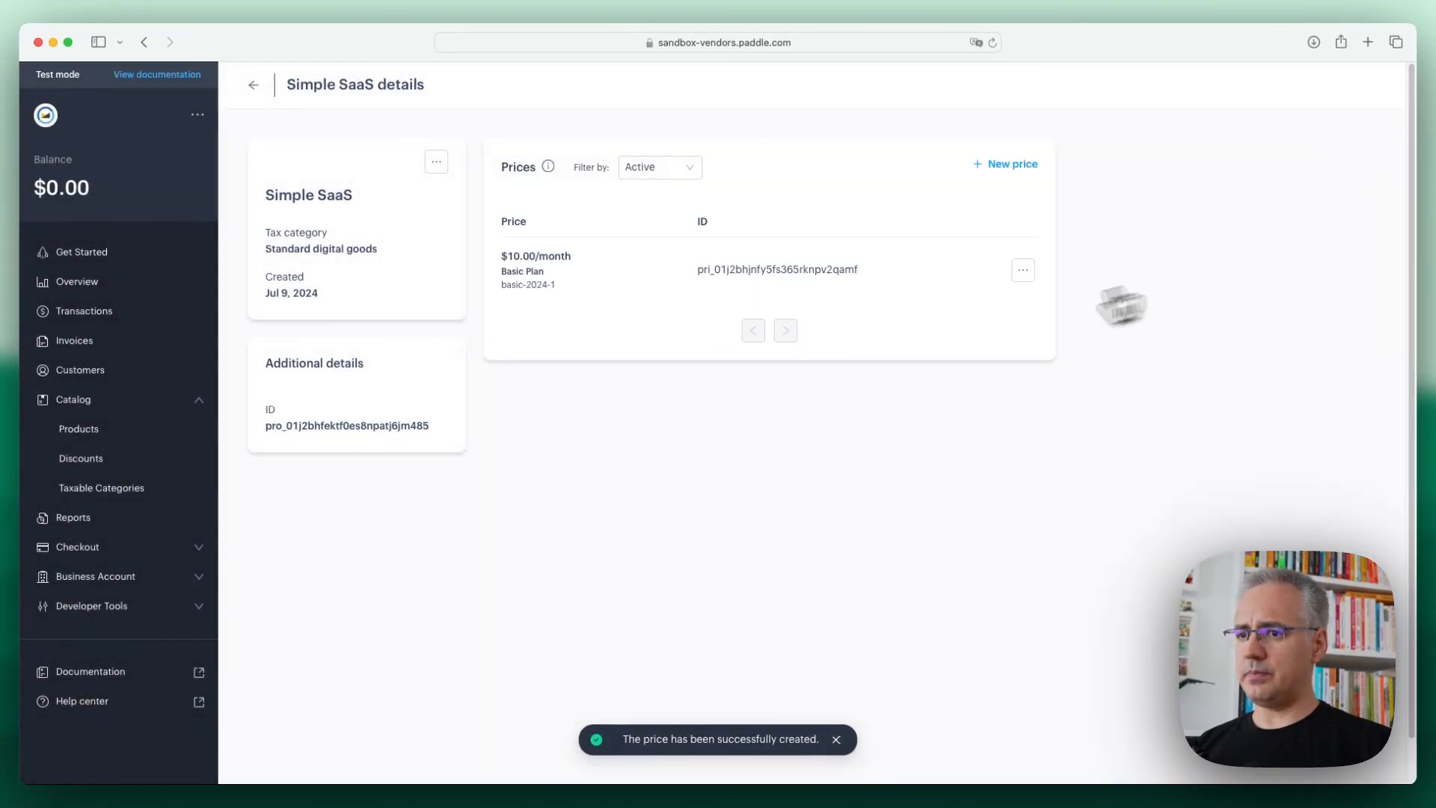
# Start another price for Simple SaaS with a base price of 100 USD, billed annually
pyautogui.click(1005, 164)
pyautogui.click(1040, 192)
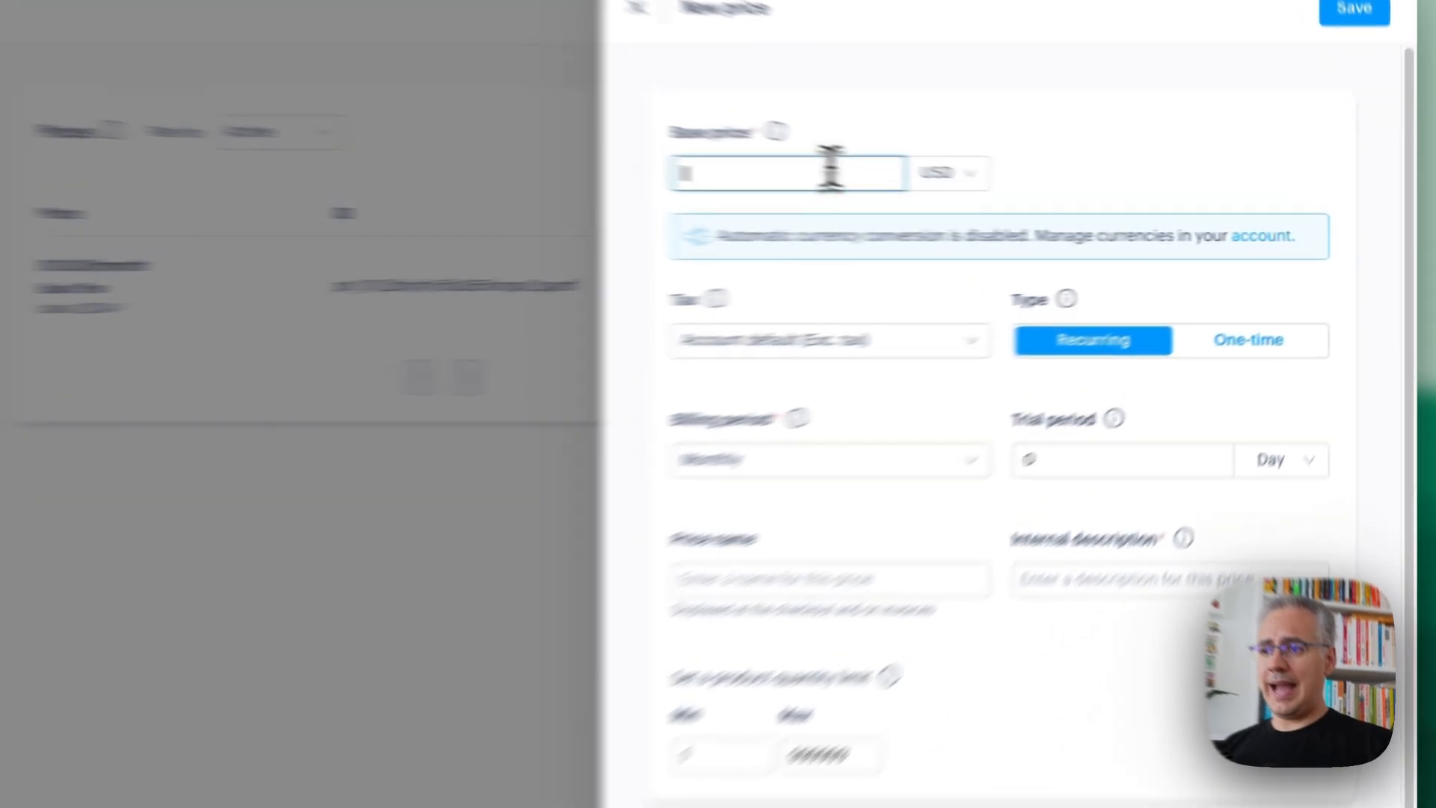
pyautogui.write('100')
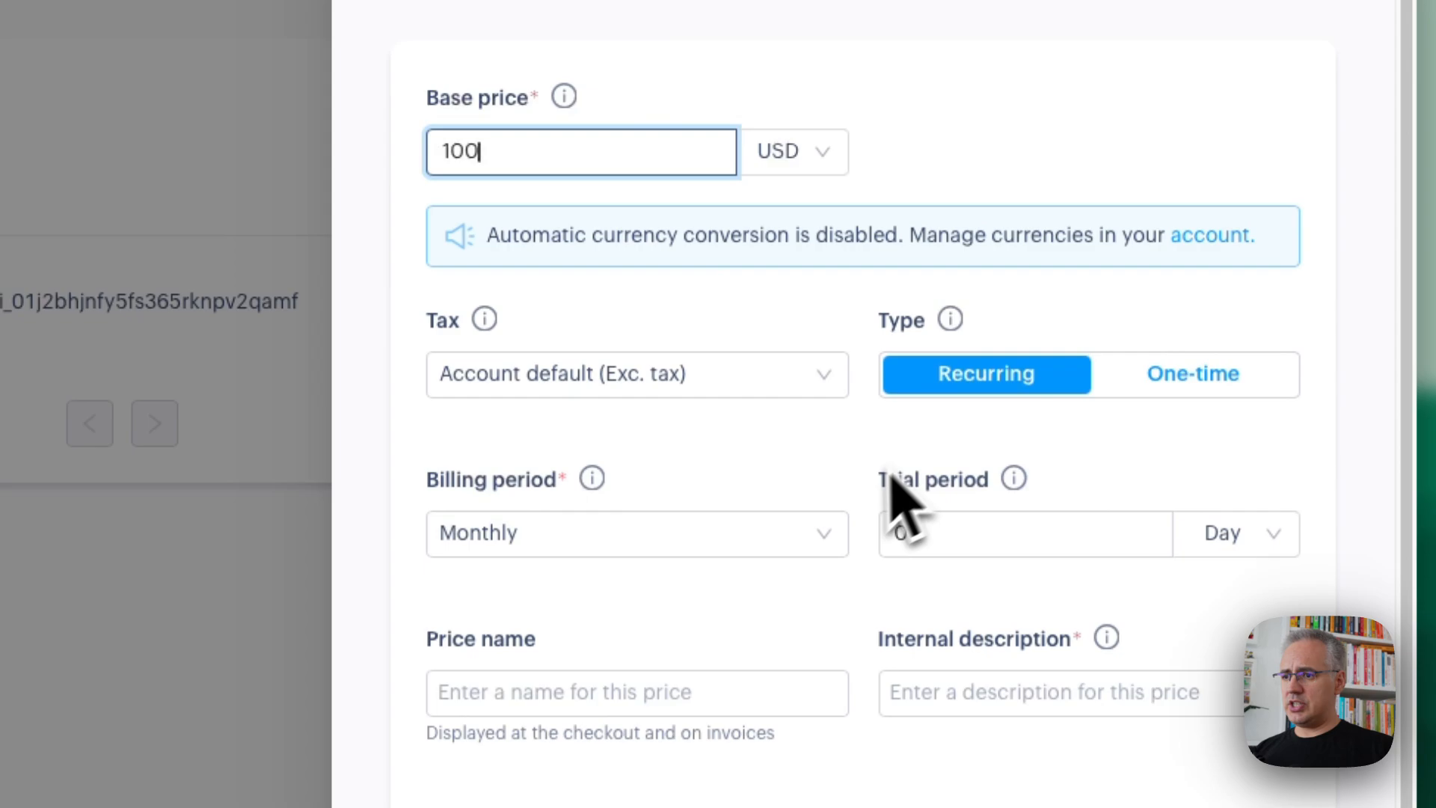
pyautogui.click(815, 537)
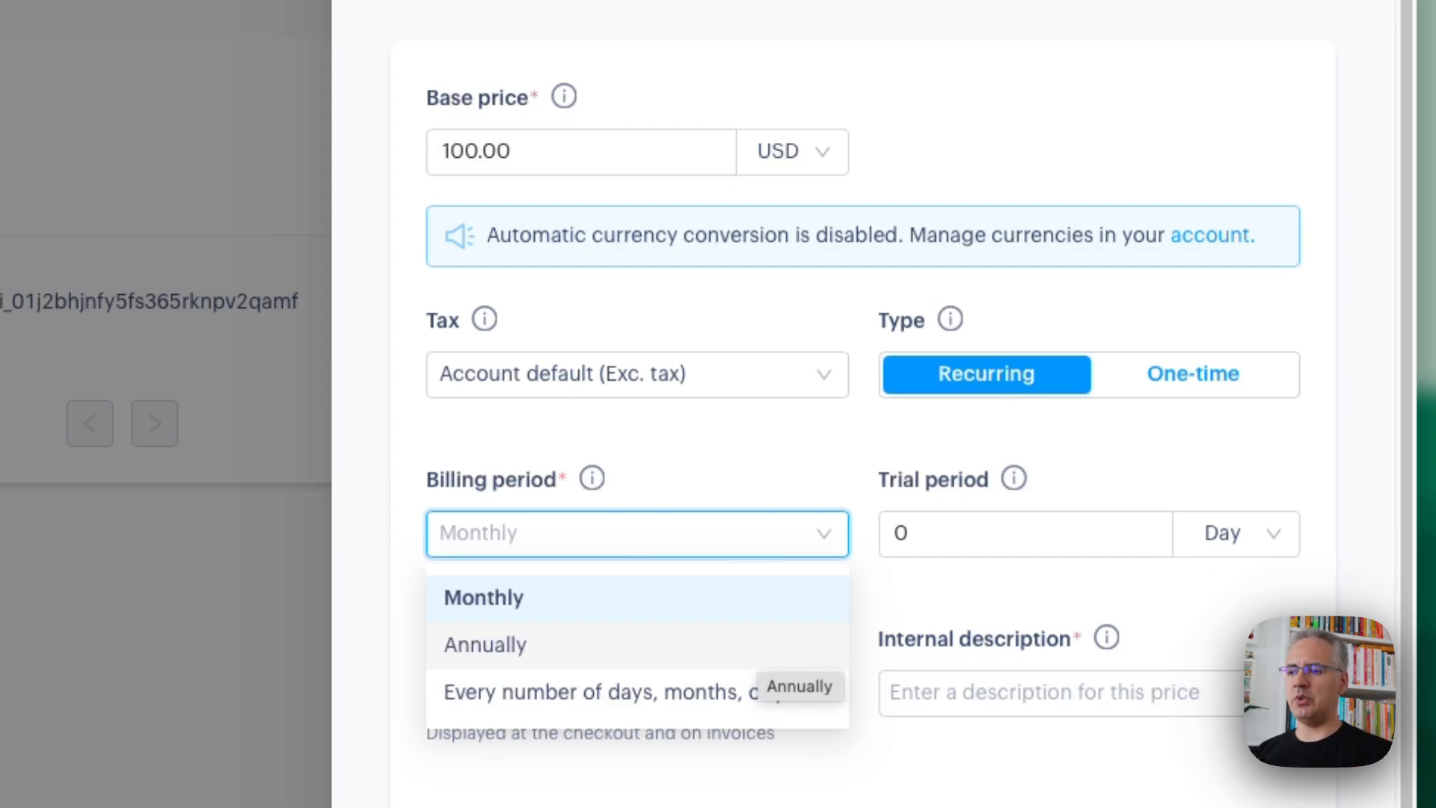
pyautogui.click(762, 648)
# Name the annual price "Basic Annual Plan" and give it the internal description "basic-annual-2024-1"
pyautogui.scroll(-3, 755, 665)
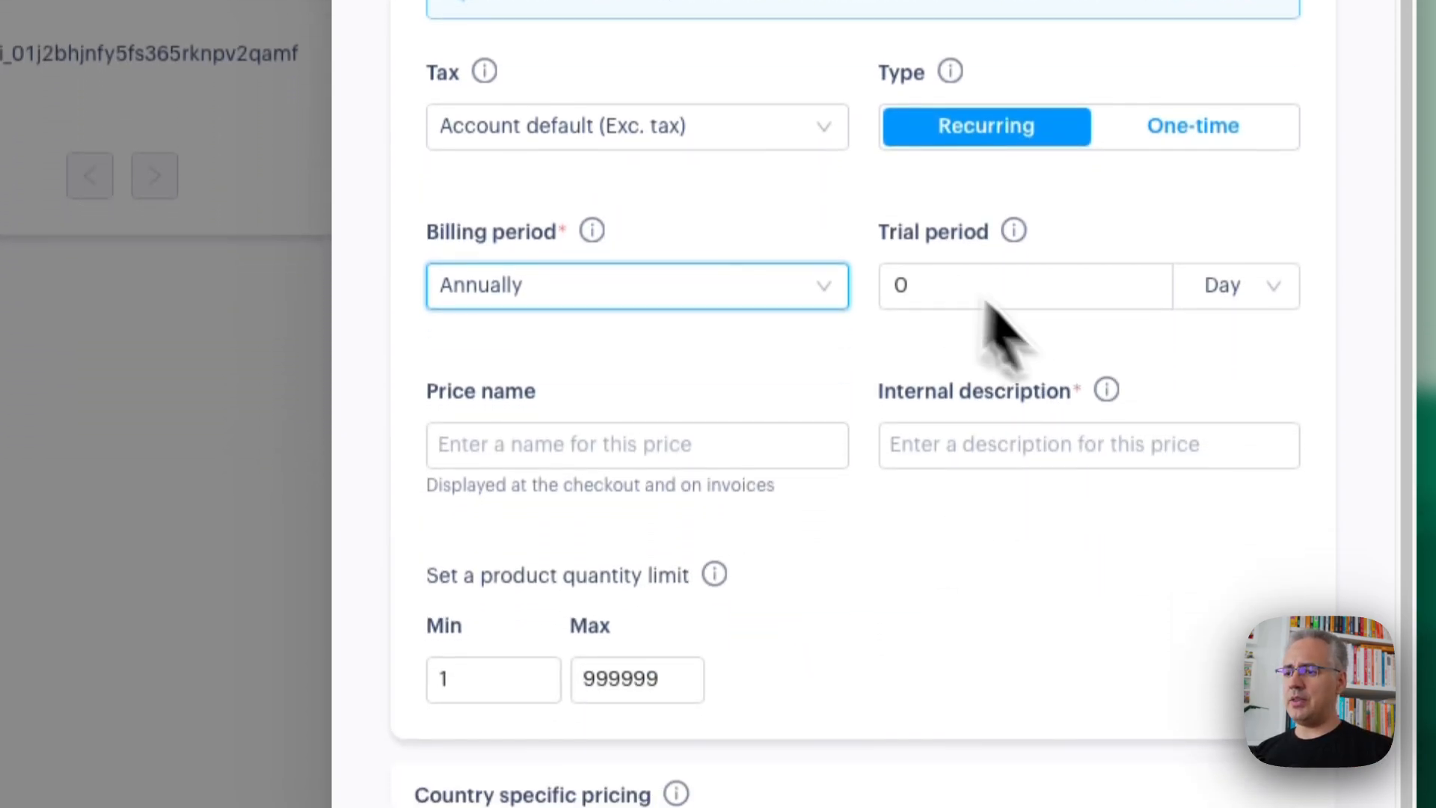
pyautogui.click(642, 453)
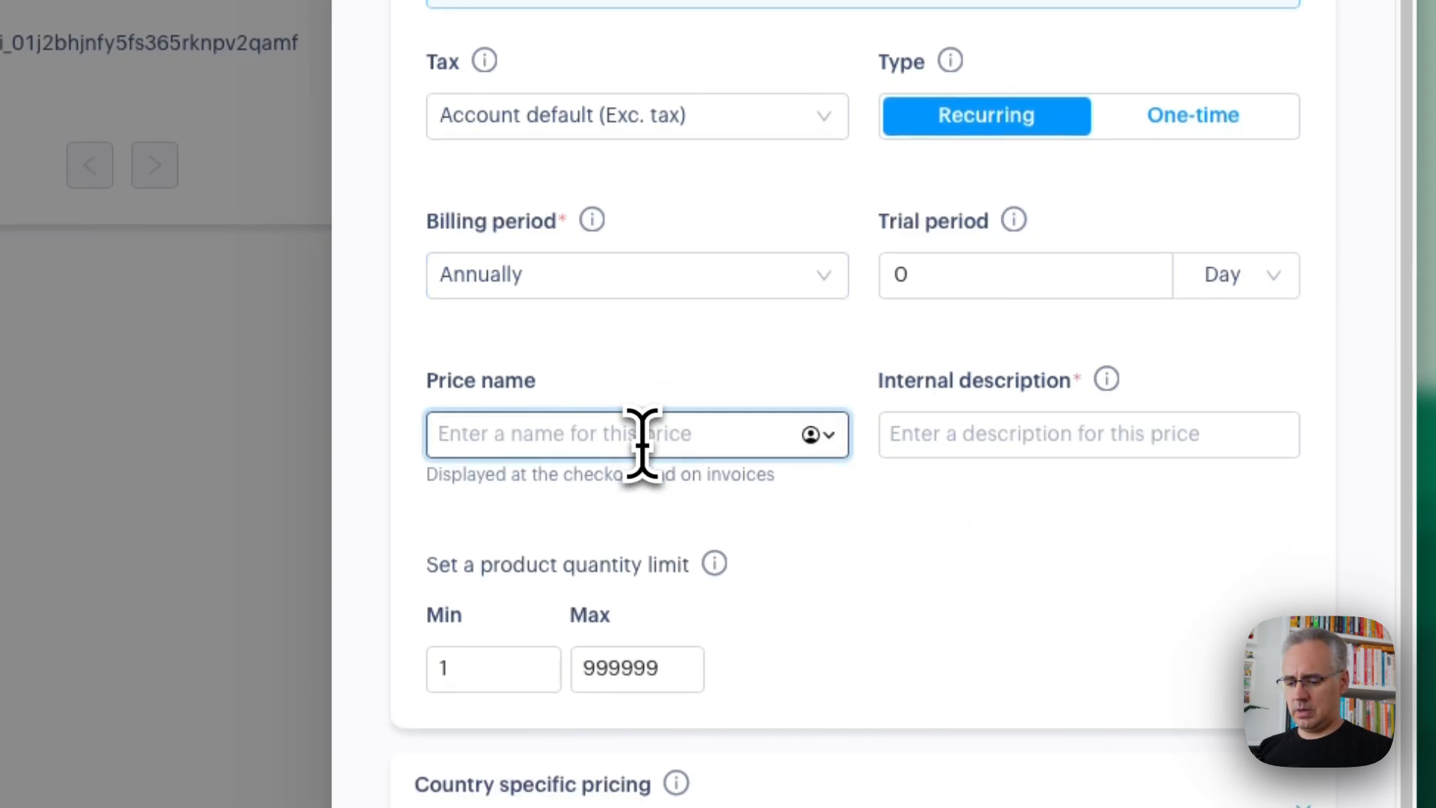
pyautogui.write('Basic A')
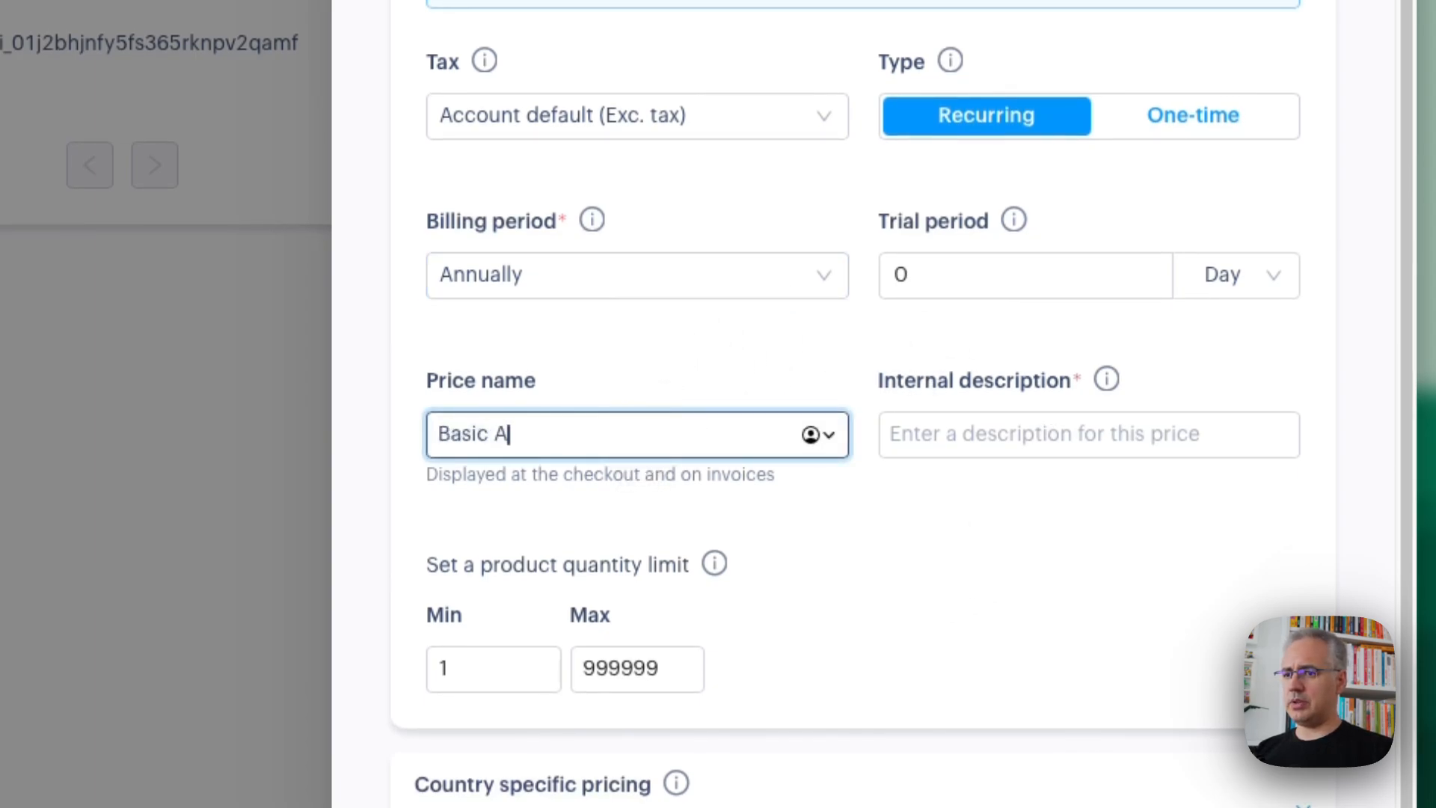
pyautogui.write('nnual Plan')
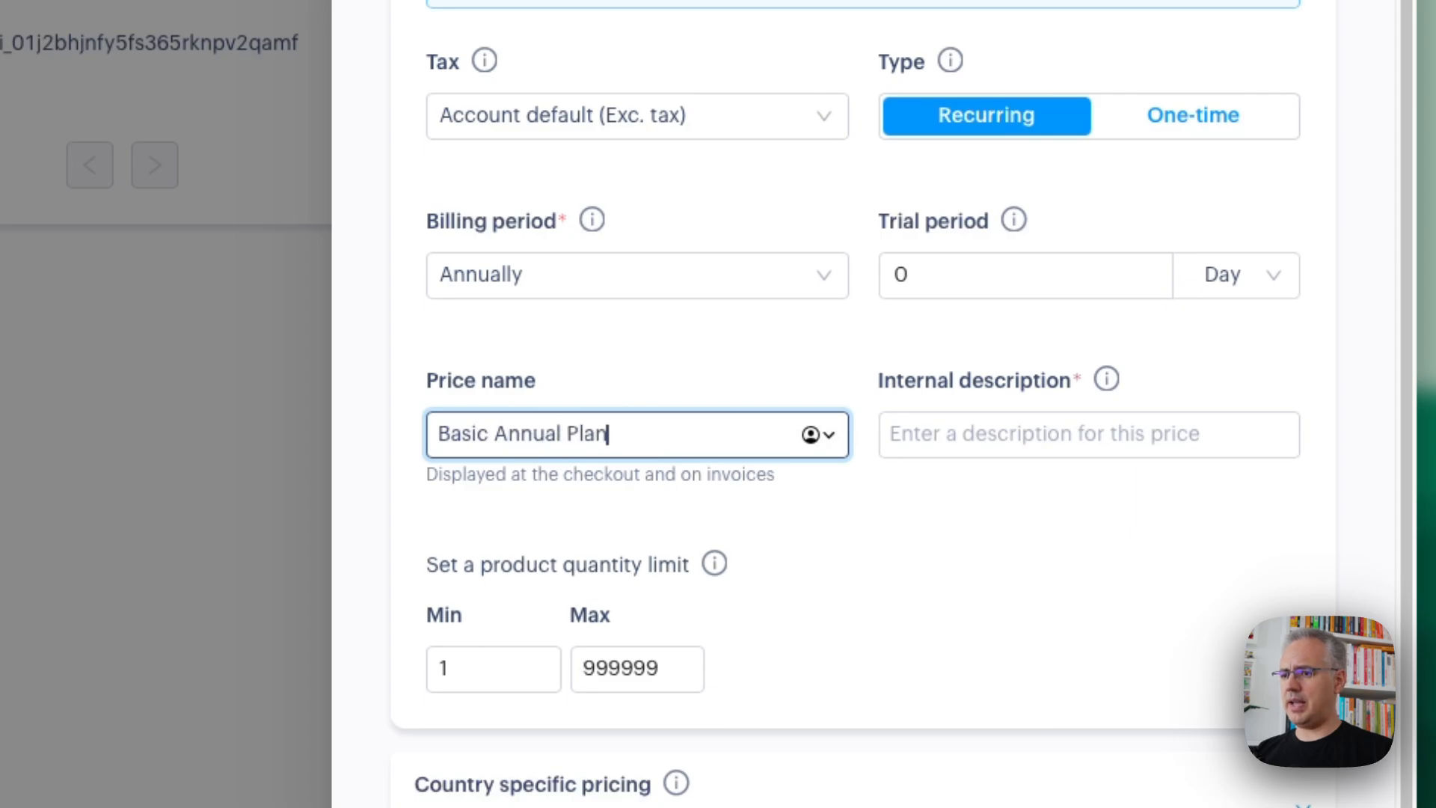
pyautogui.press('Tab')
pyautogui.write('b')
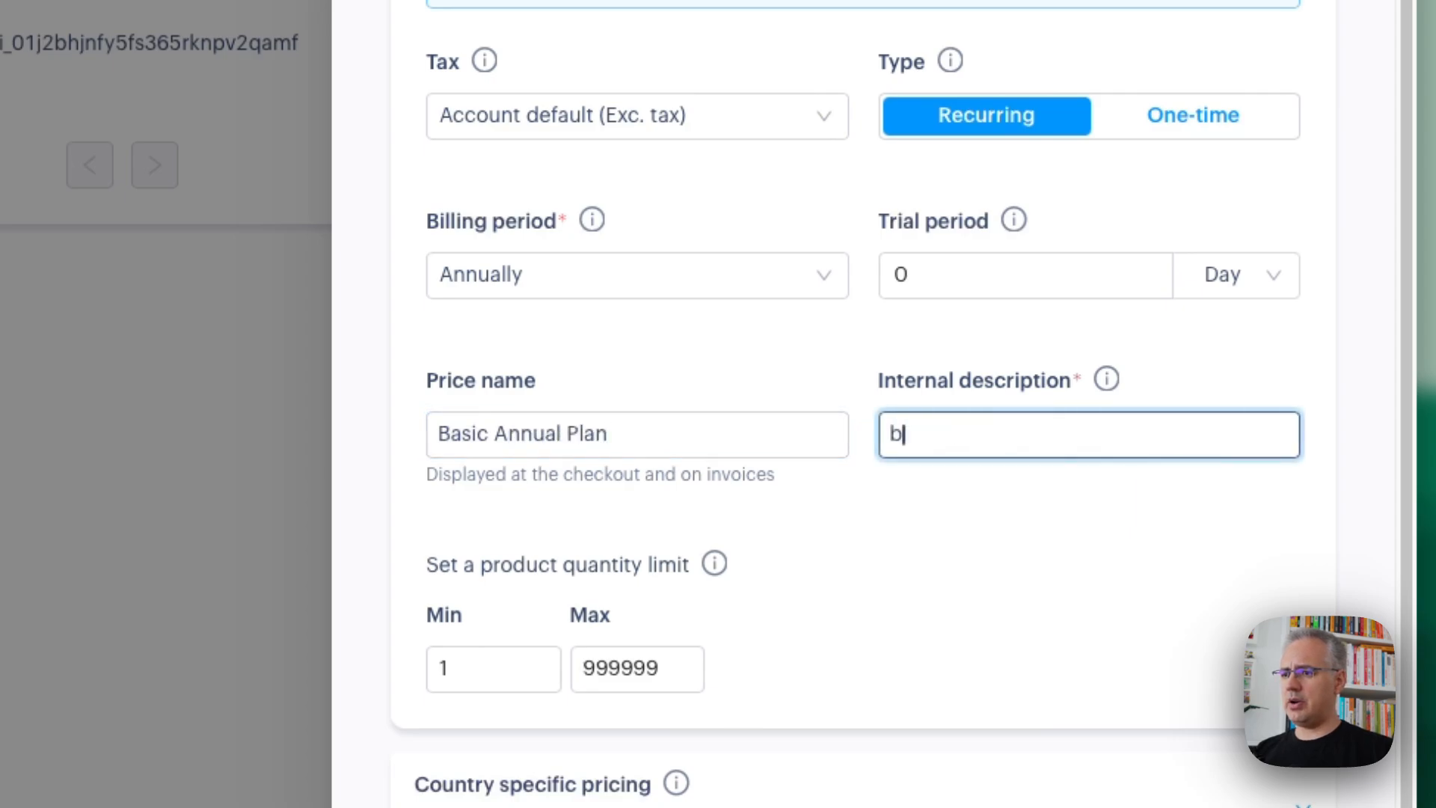
pyautogui.write('asic-annual-2024-')
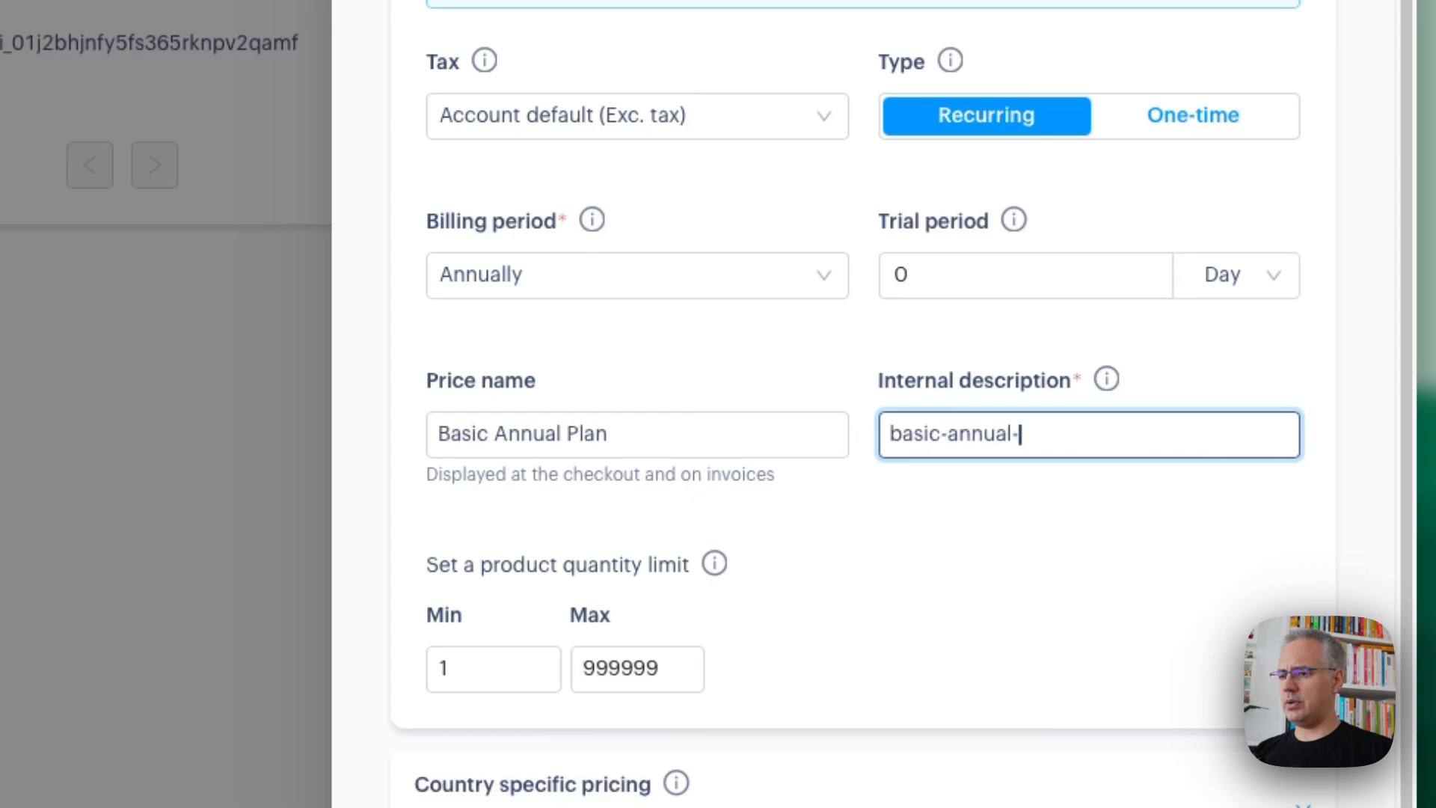
pyautogui.write('1')
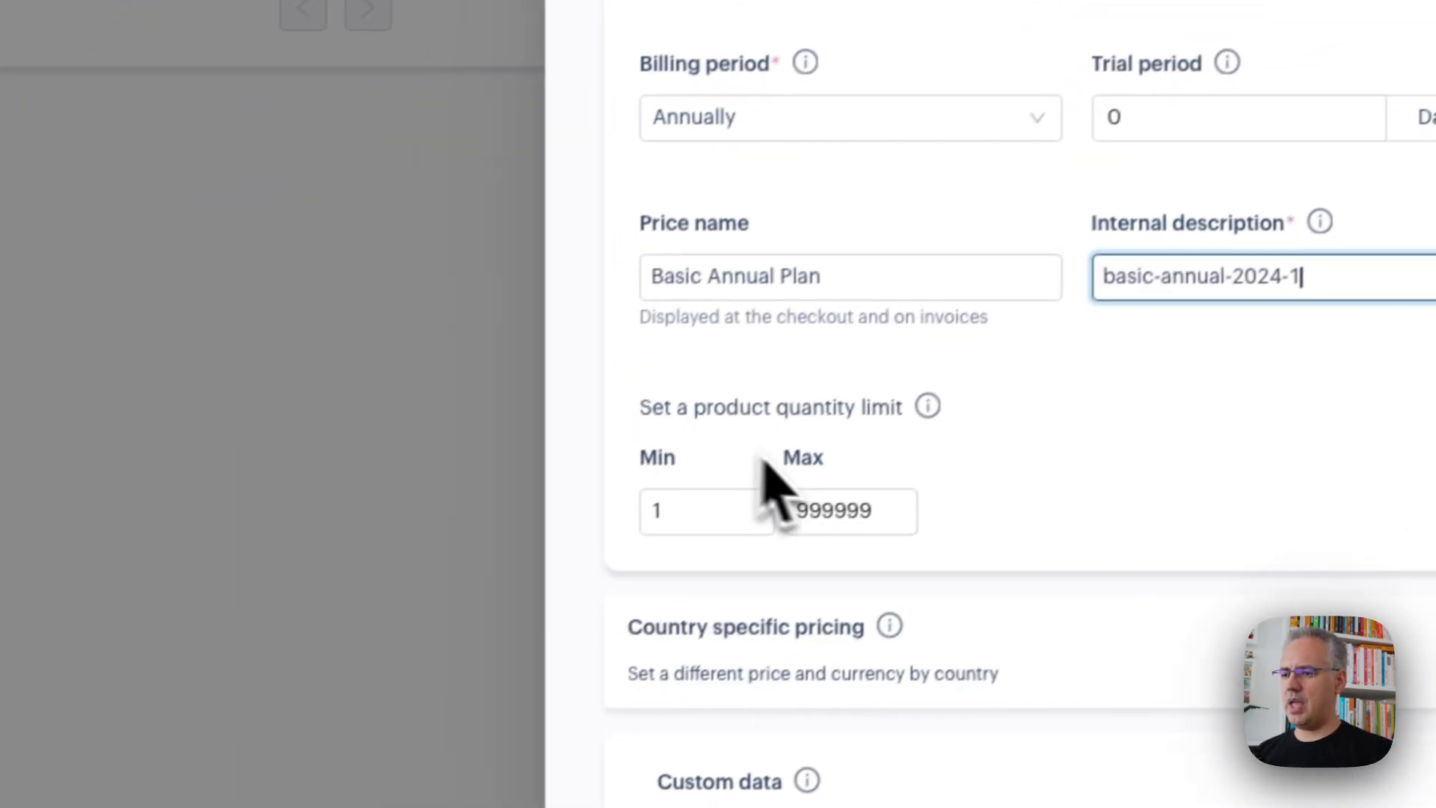
# Limit the Basic Annual Plan's maximum product quantity to 1 and save the price
pyautogui.click(618, 668)
pyautogui.doubleClick(668, 598)
pyautogui.write('1')
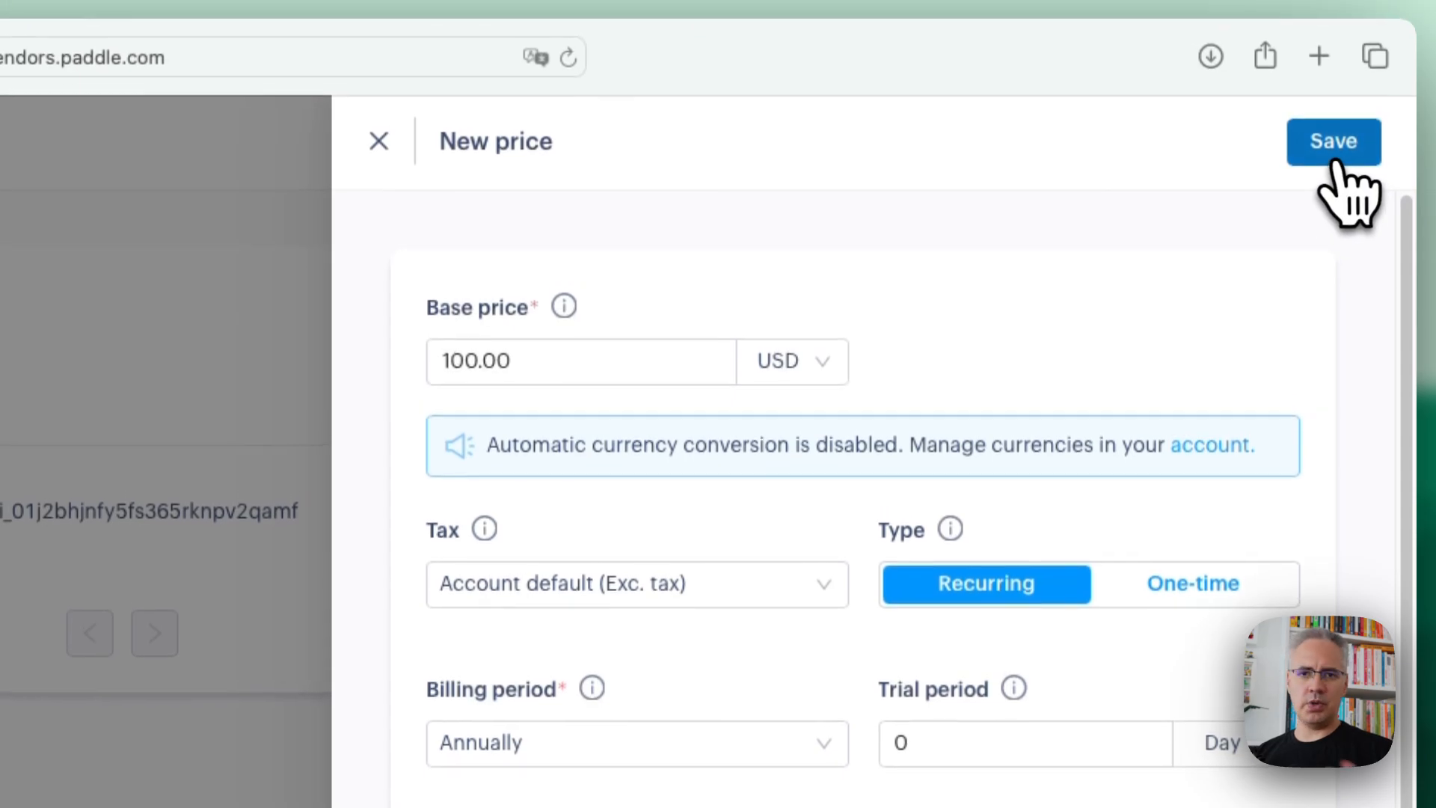
pyautogui.click(1336, 166)
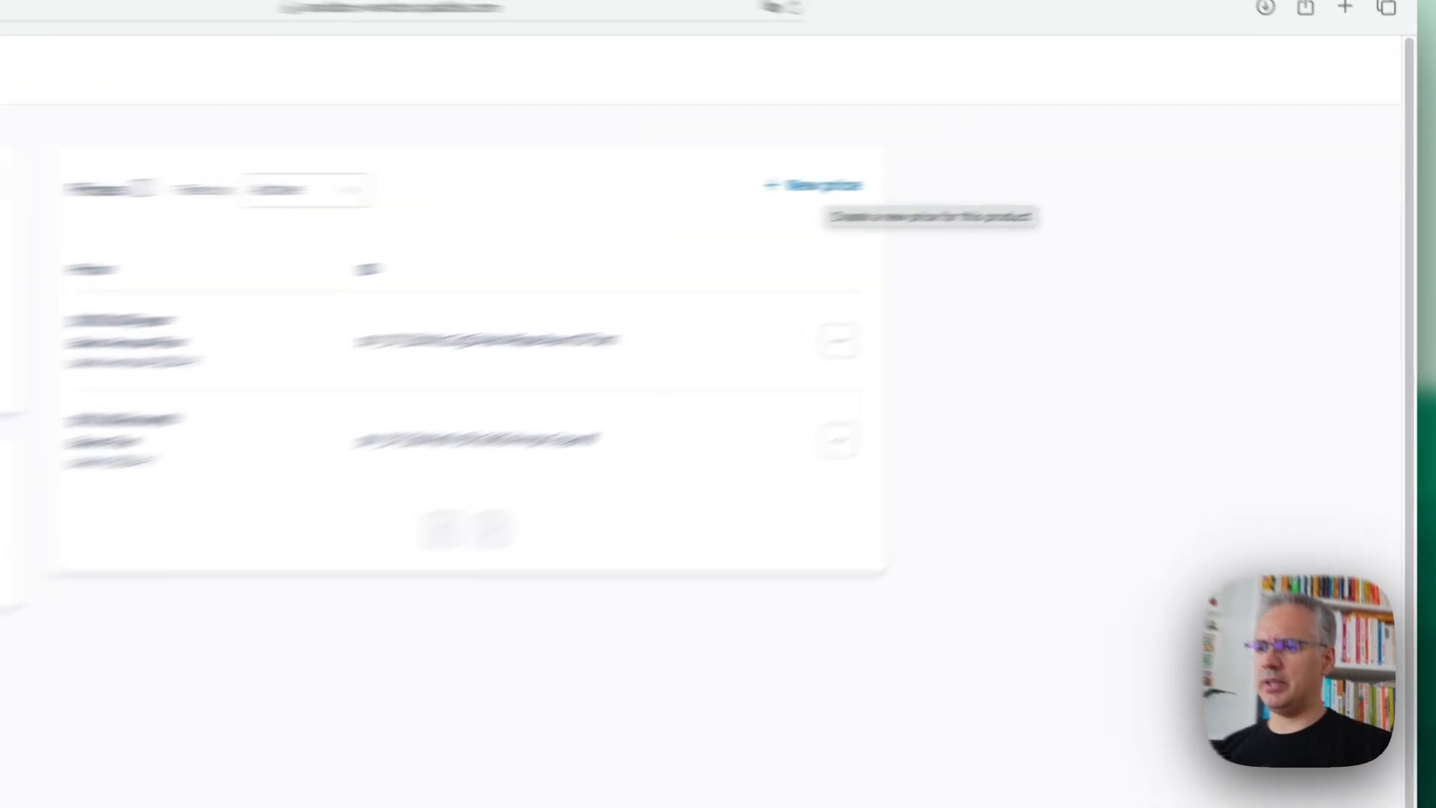
# Start another price for Simple SaaS with a base price of 99 USD, charged as a one-time payment
pyautogui.click(1017, 169)
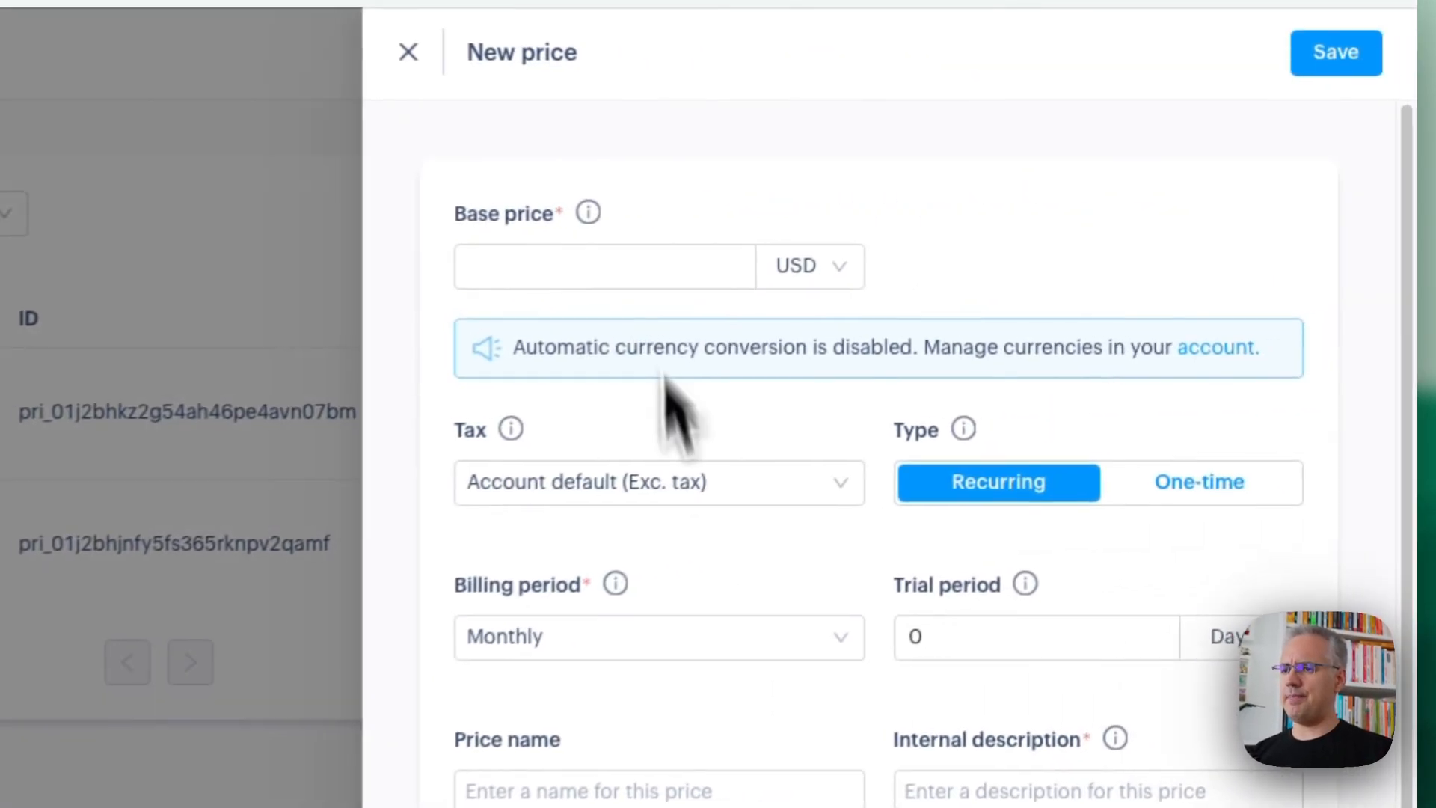
pyautogui.click(631, 282)
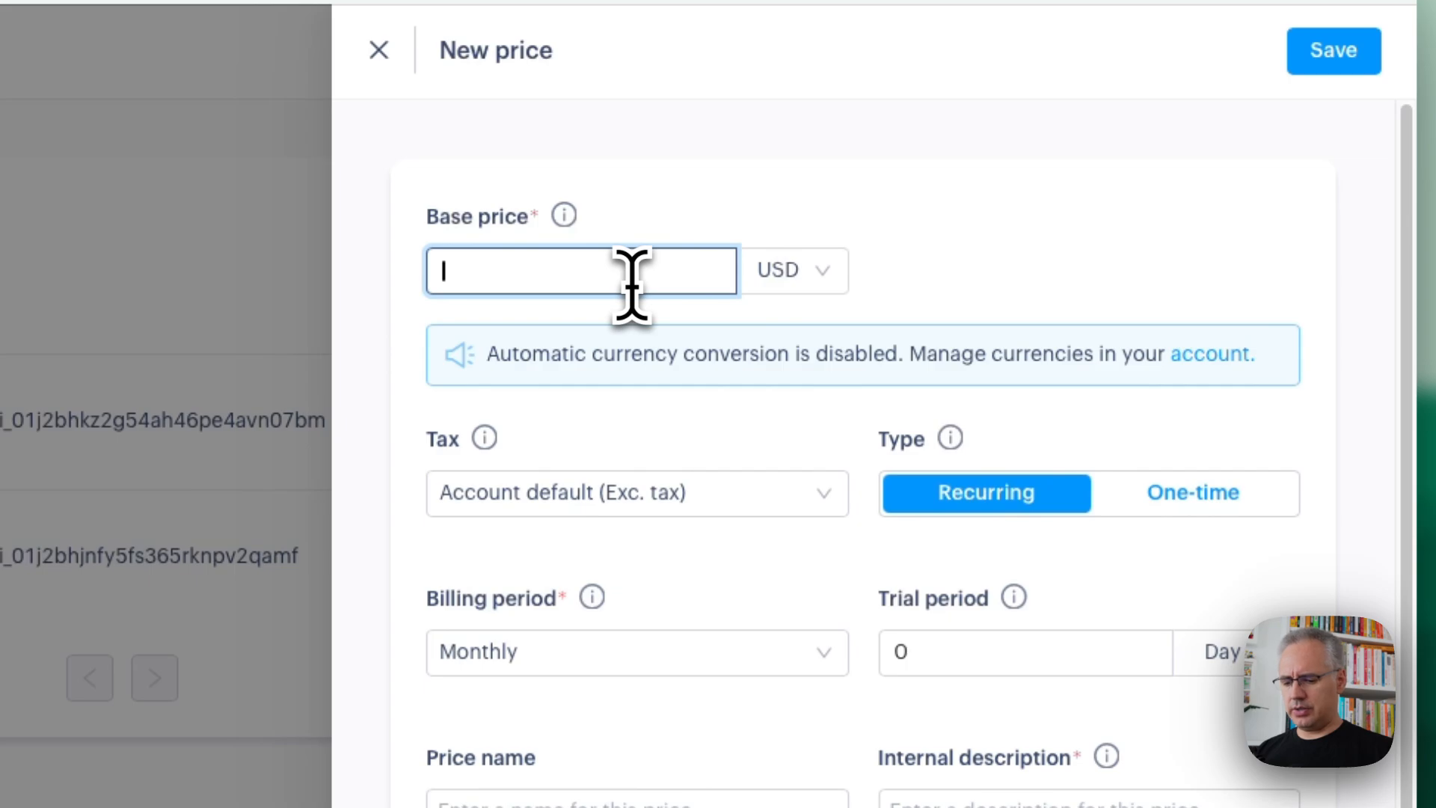
pyautogui.write('99')
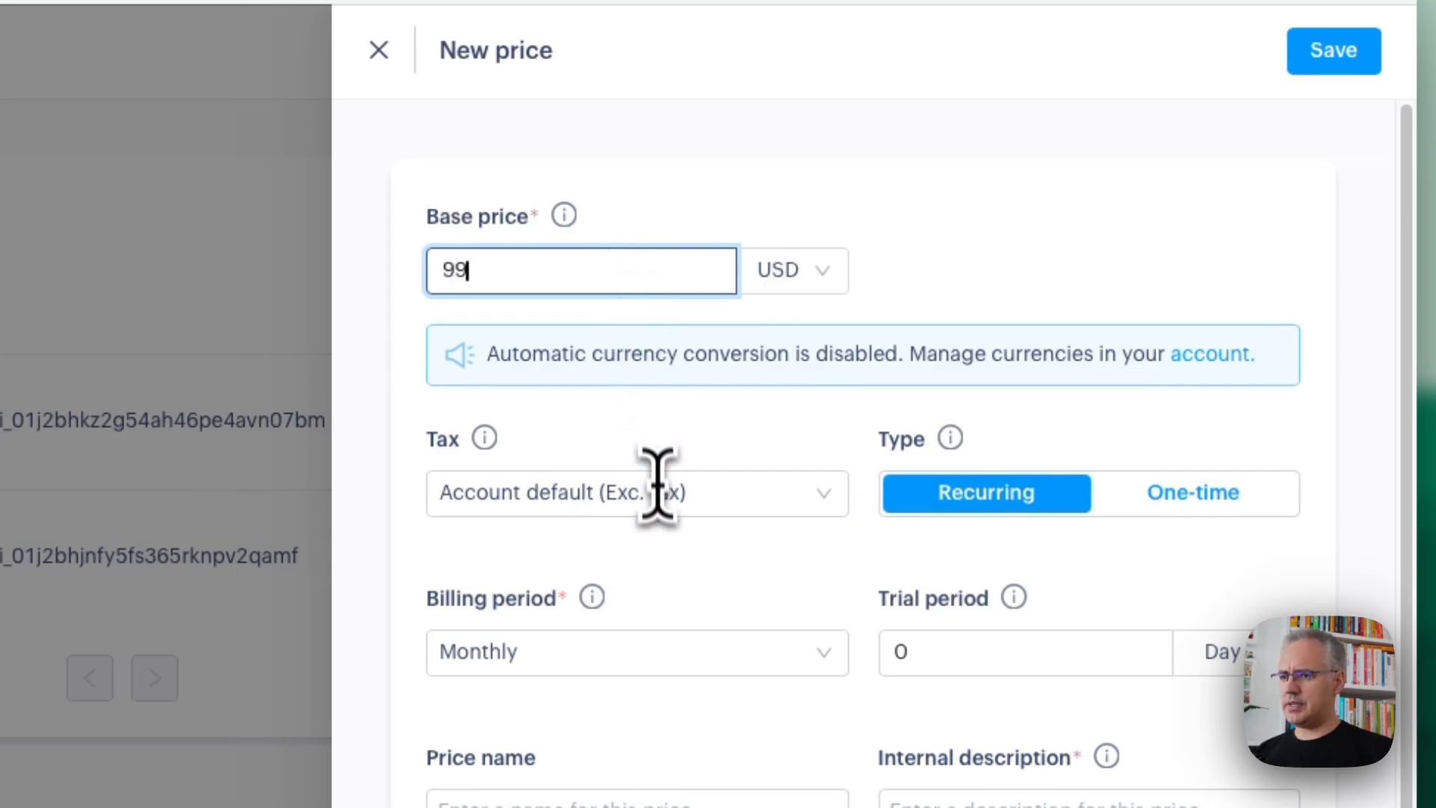
pyautogui.scroll(-3, 1137, 513)
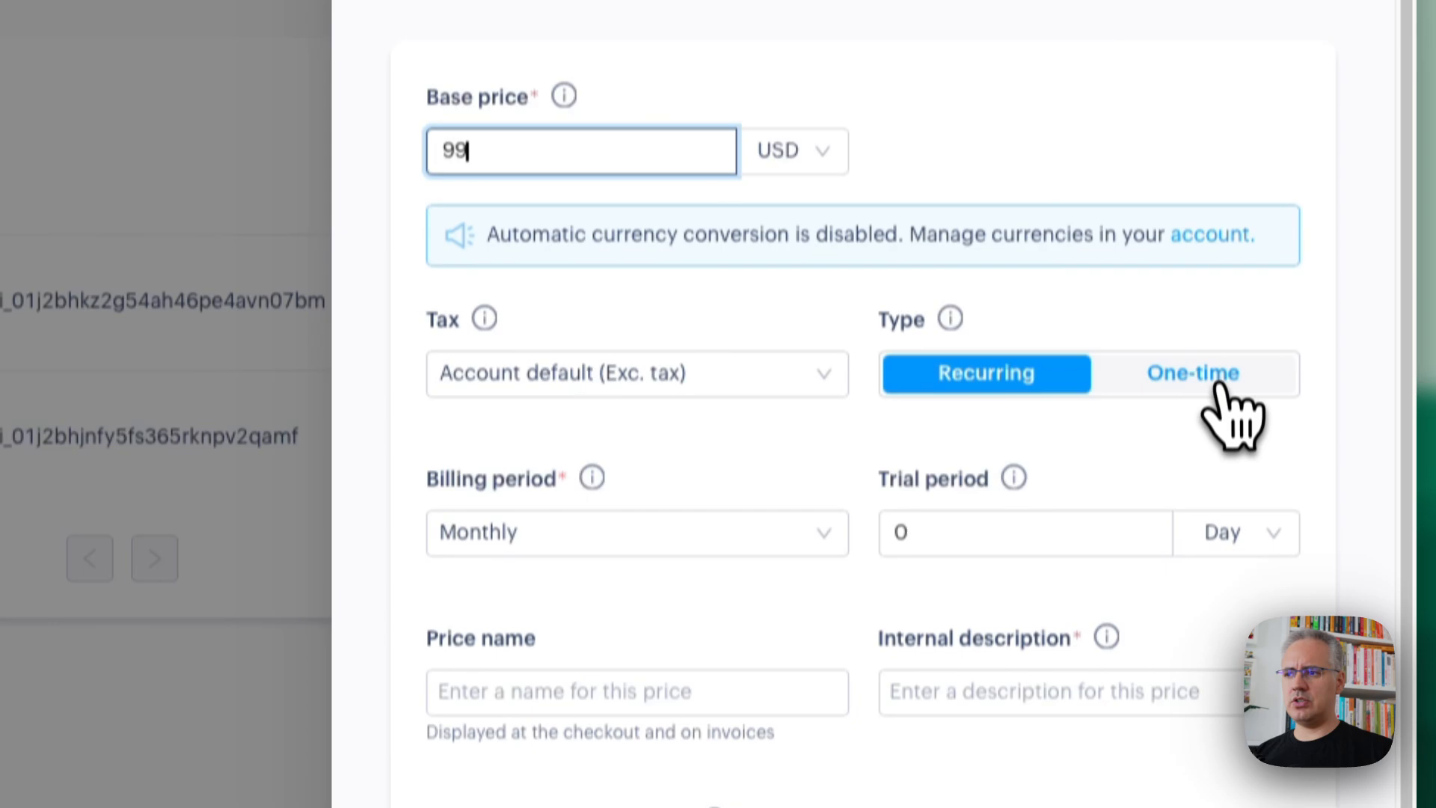
pyautogui.click(1217, 290)
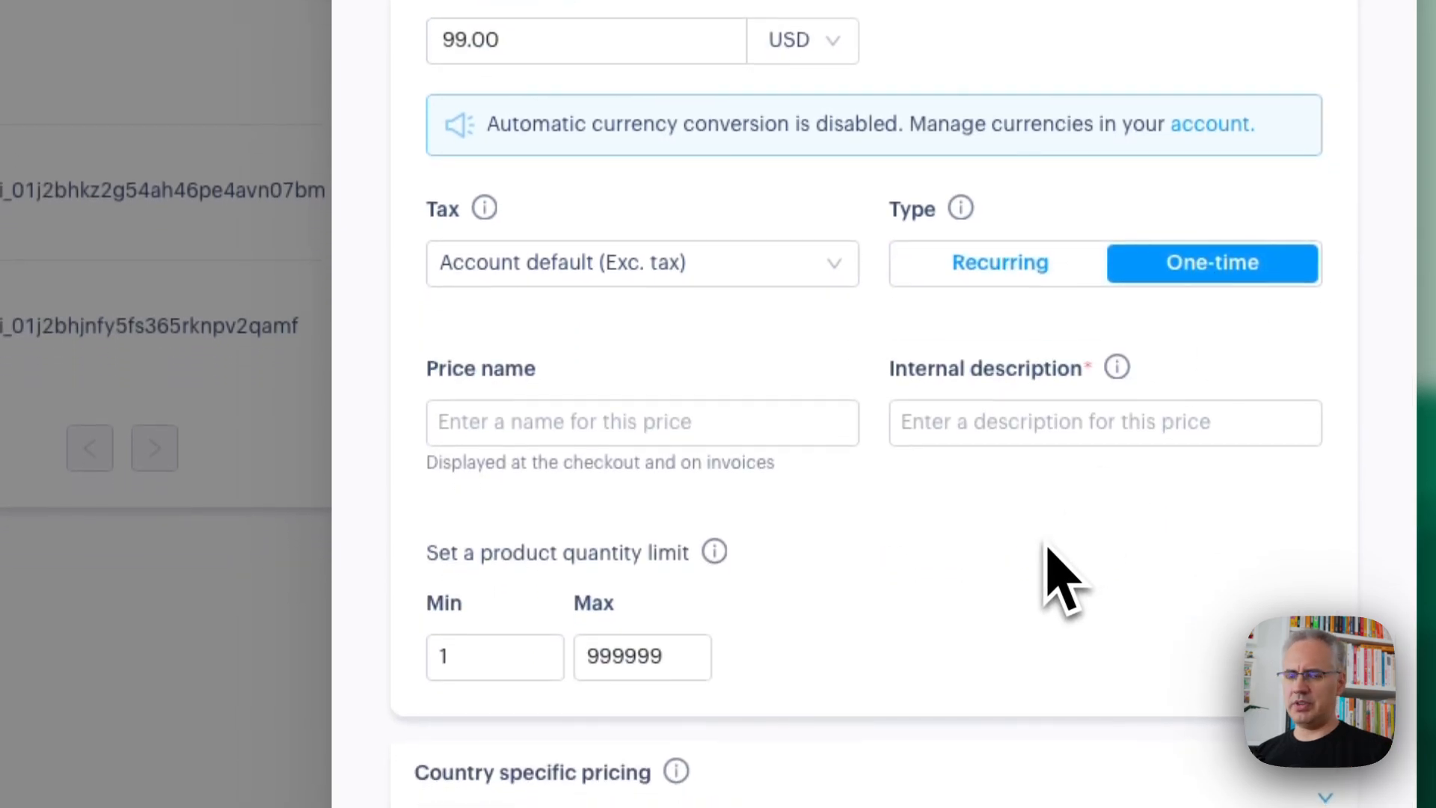
# Name the one-time price "Lifetime Deal", give it the internal description "lifetime-2024-1" and save it
pyautogui.click(720, 423)
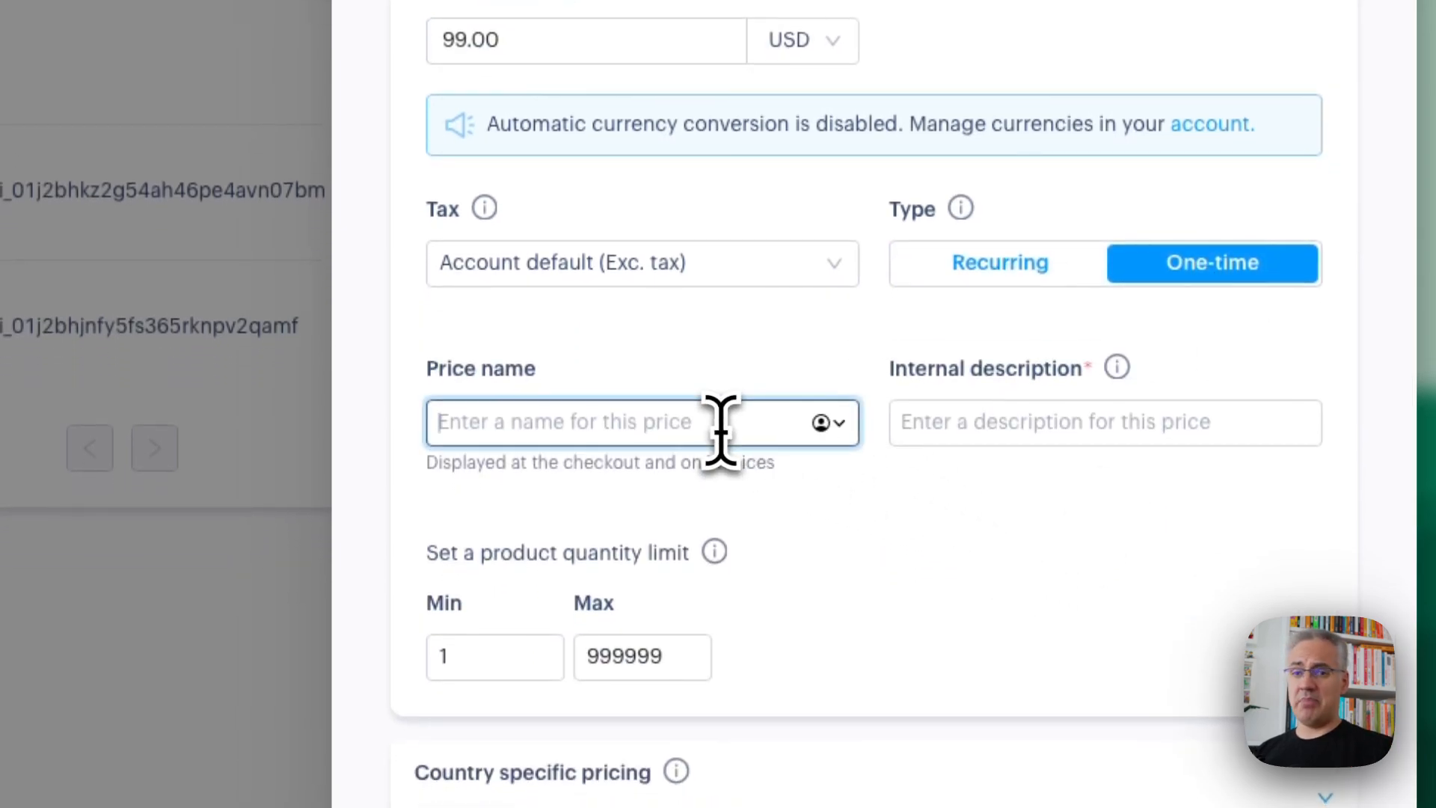
pyautogui.write('Lifetime Deal')
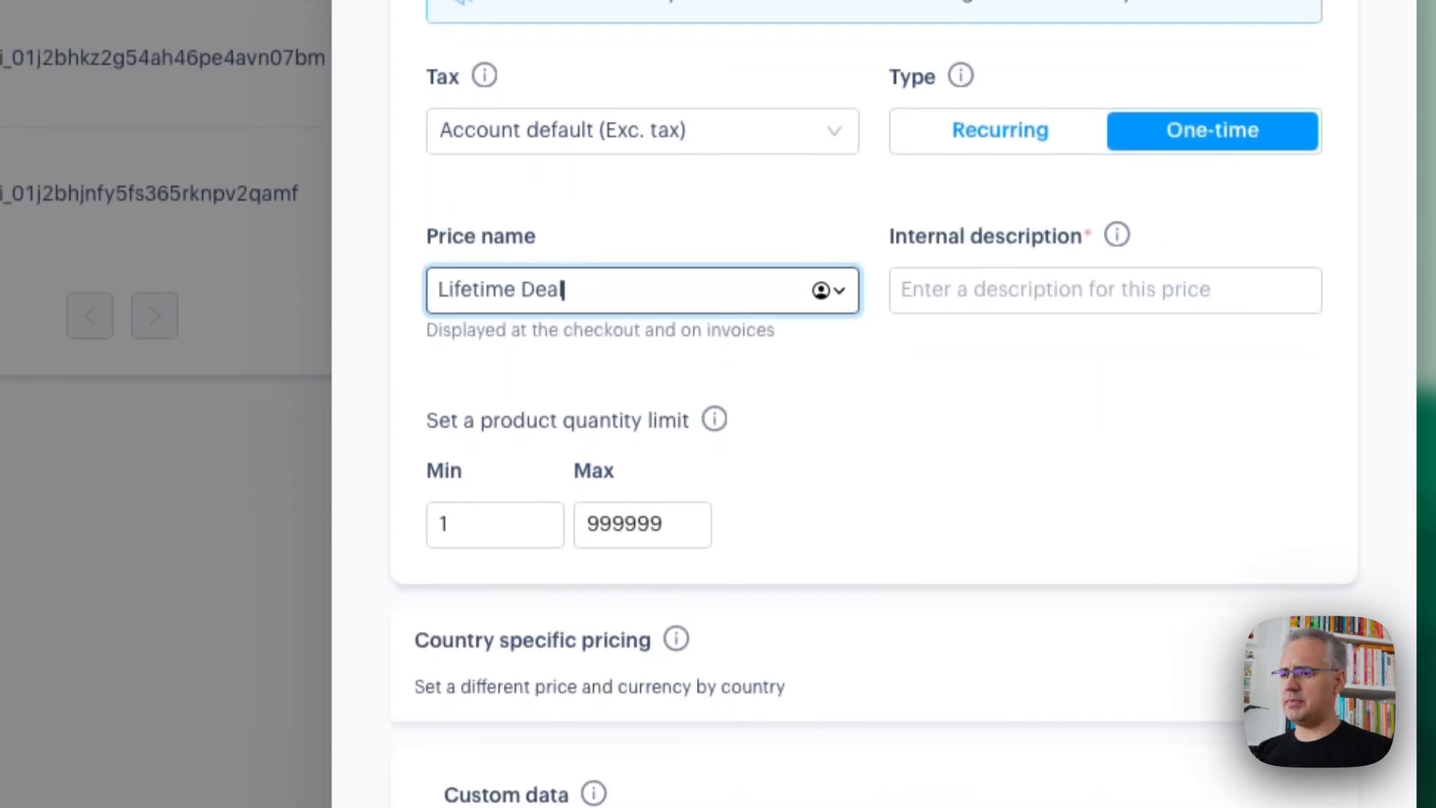
pyautogui.press('Tab')
pyautogui.write('life')
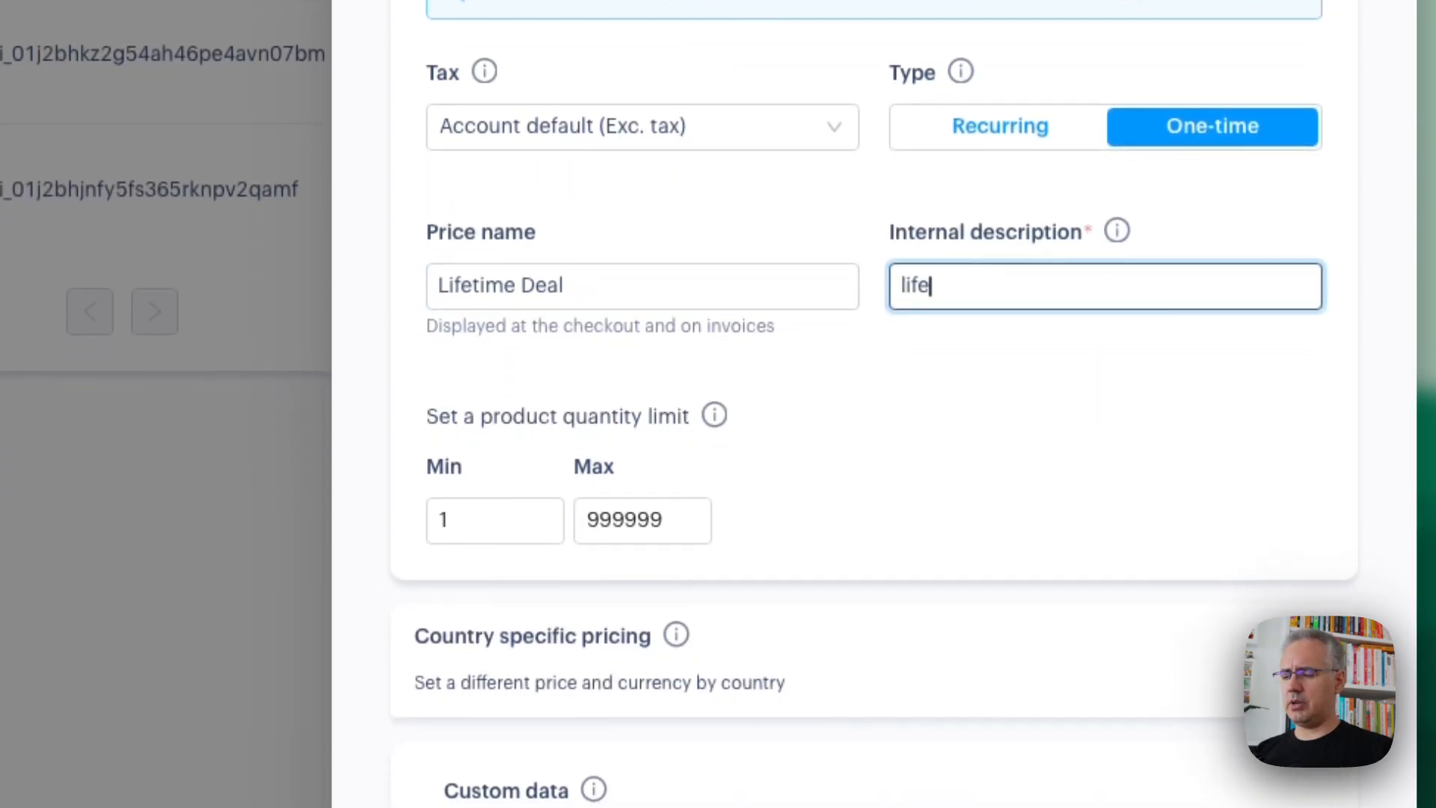
pyautogui.write('time-2024-1')
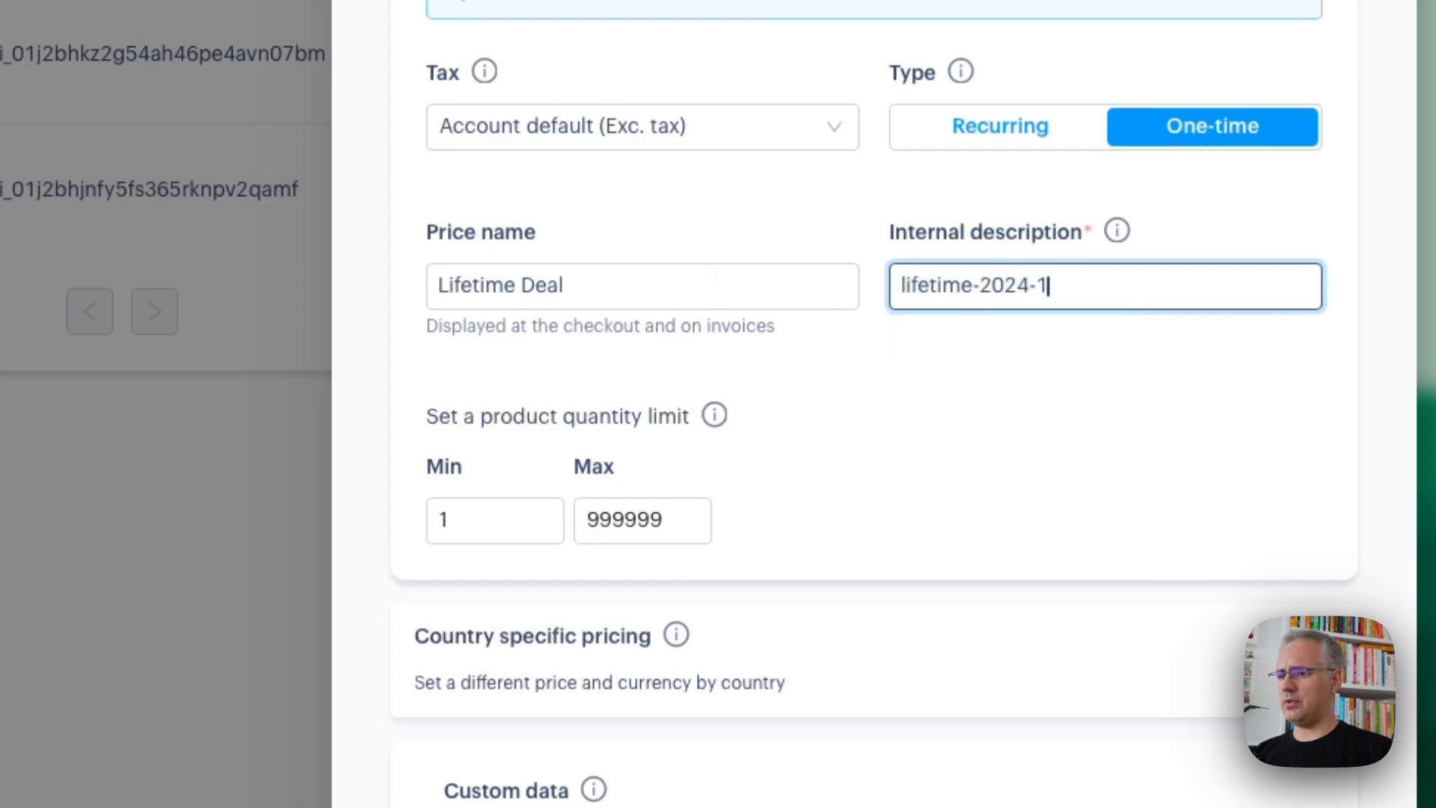
pyautogui.doubleClick(608, 516)
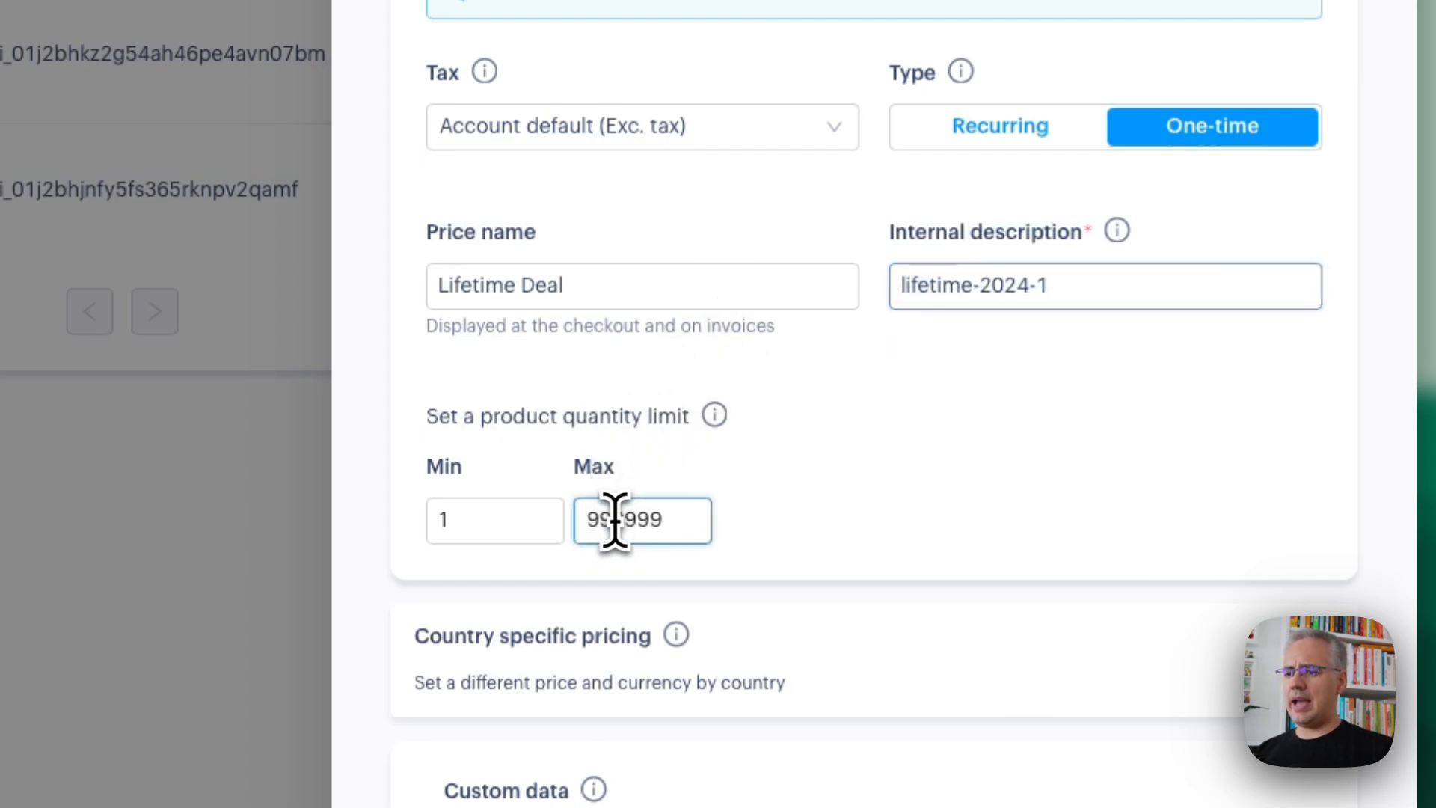
pyautogui.click(884, 503)
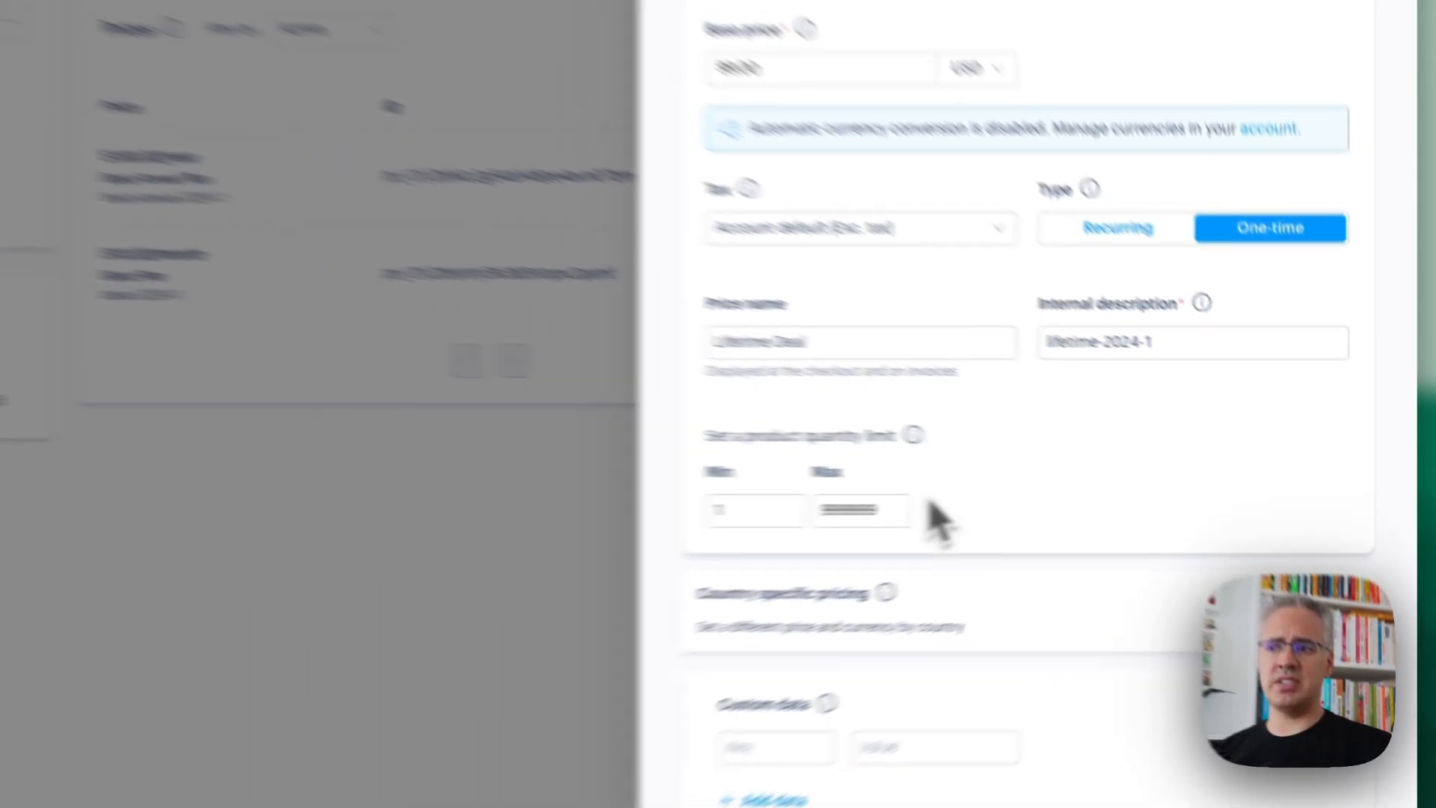
pyautogui.click(1365, 97)
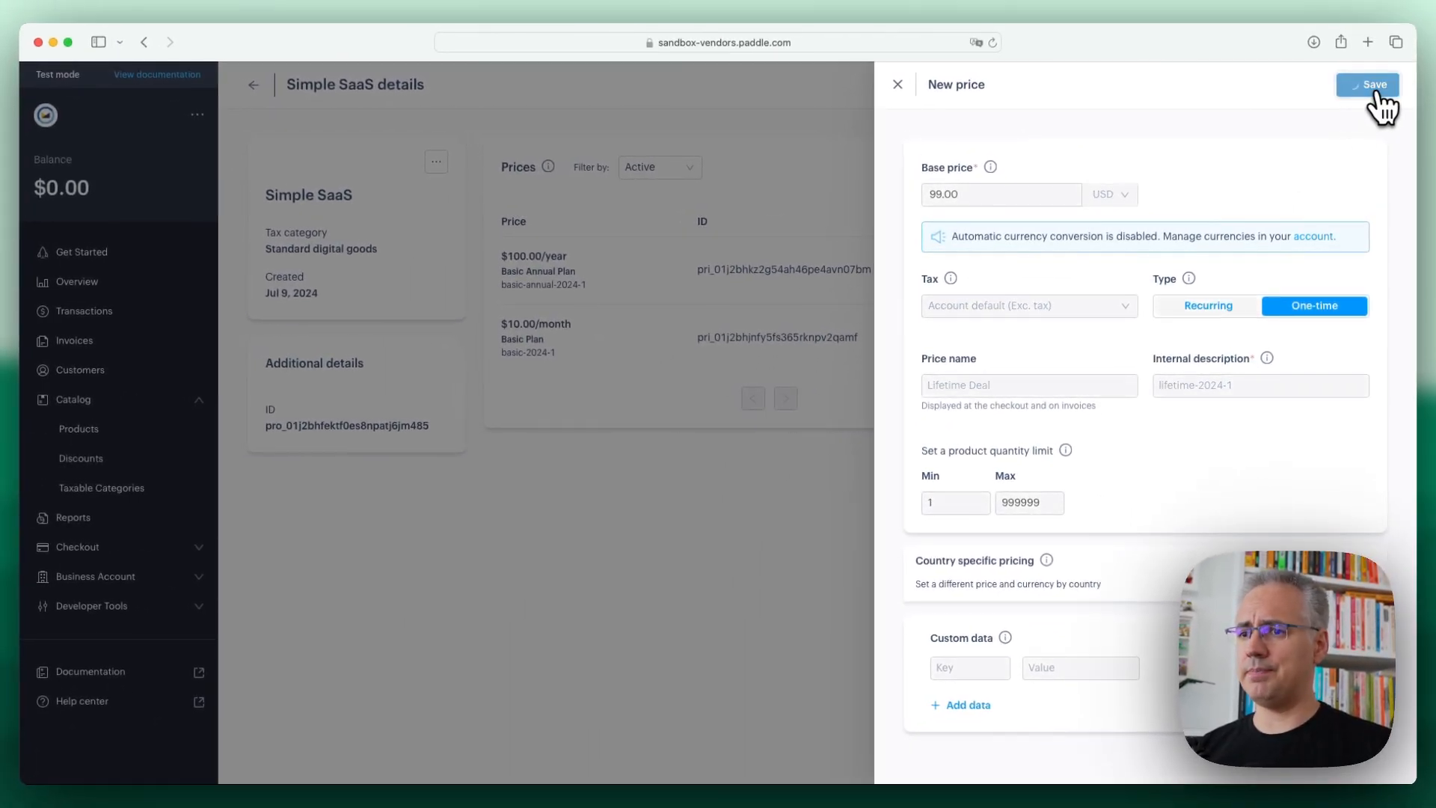